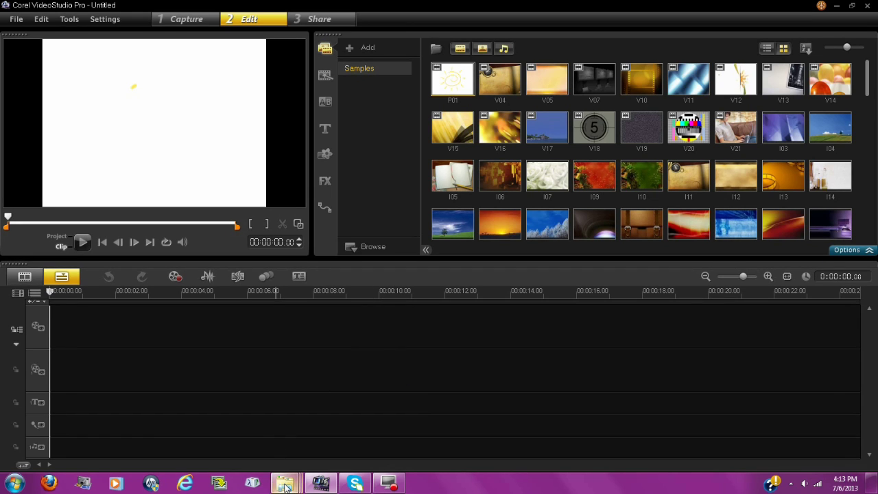
- Add clip 013.MOV from the Imported Pictures and Videos folder to the start of the video track
mouse_move(285, 485)
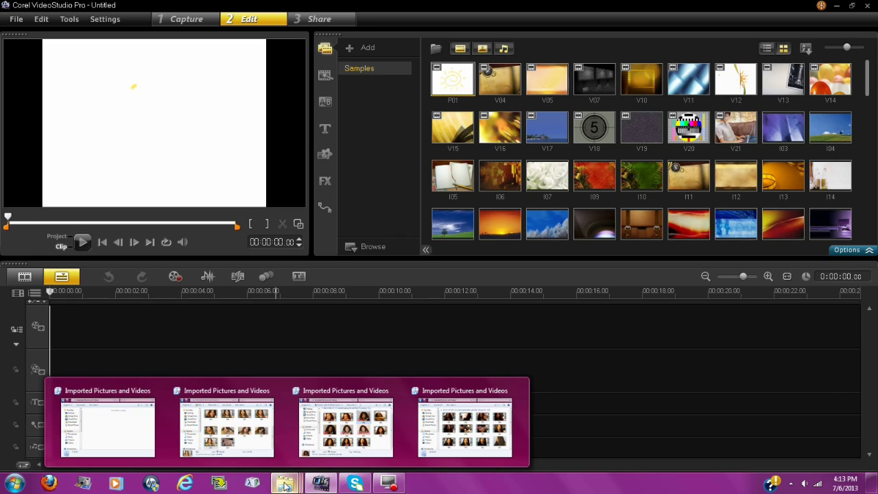
click(243, 439)
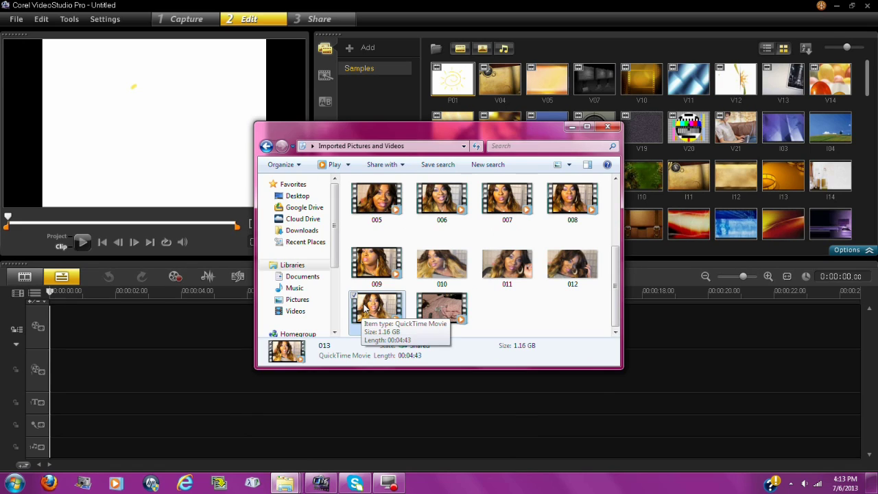
drag(365, 312, 231, 340)
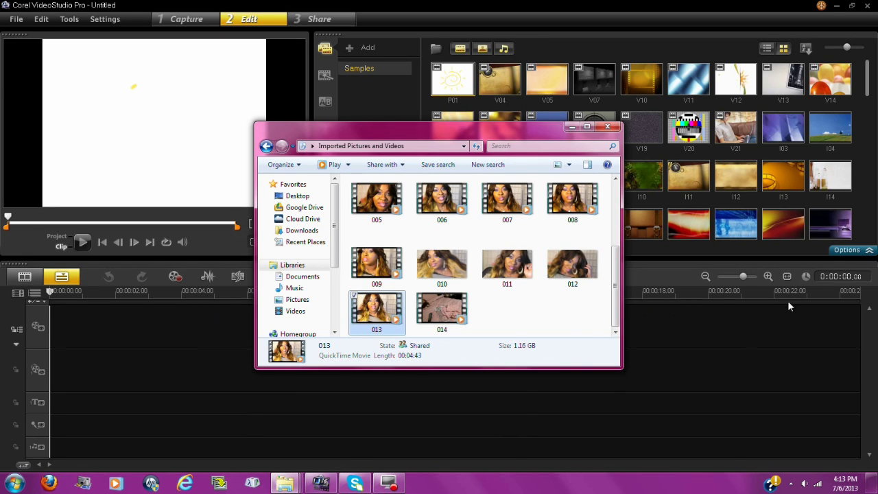
drag(764, 314, 759, 321)
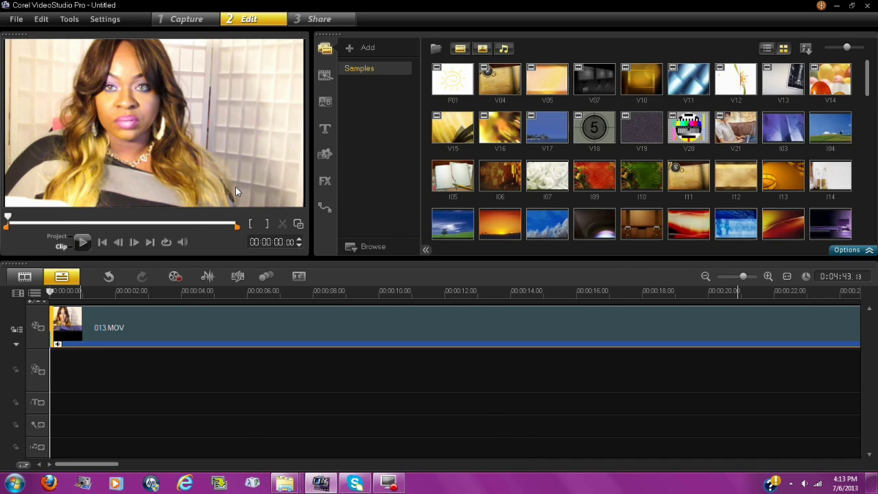
click(183, 244)
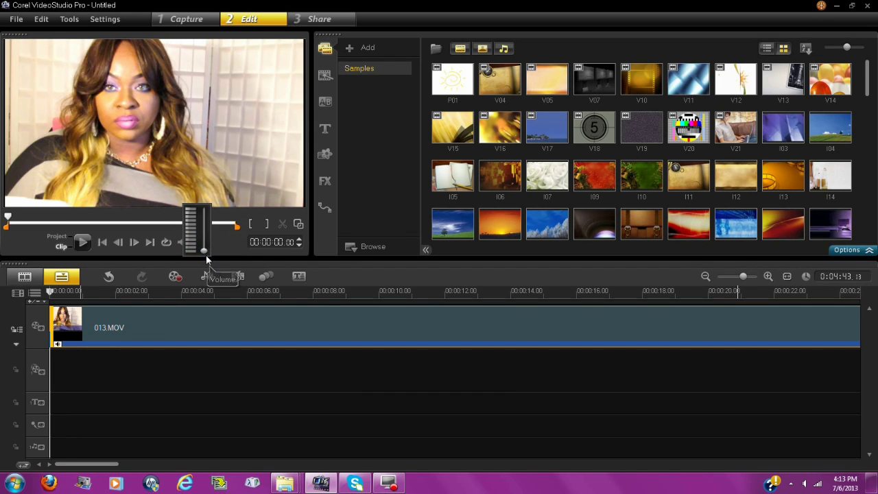
click(229, 246)
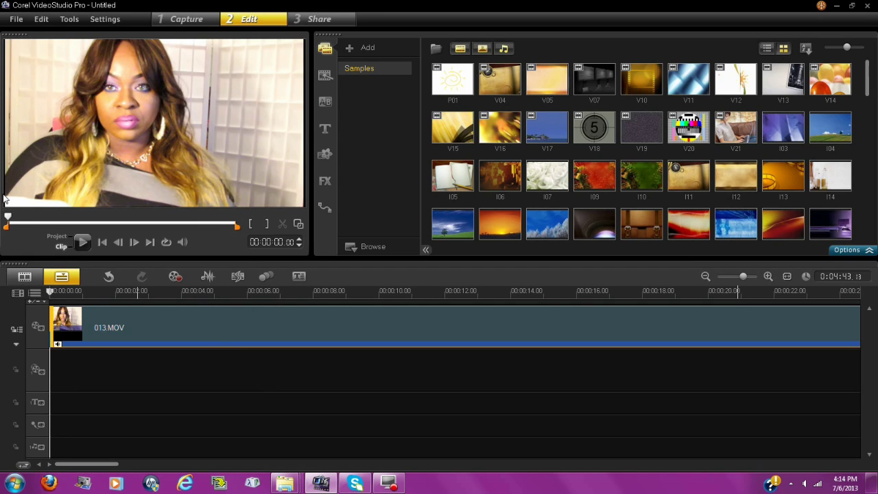
- Open the Title library, resize the preset thumbnails, and drop the colourful Lorem ipsum preset at the overlay track start
click(325, 131)
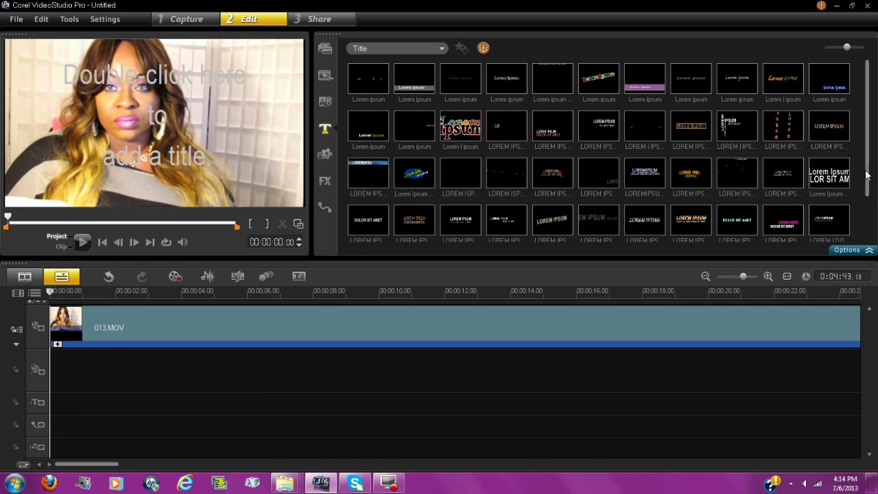
click(858, 54)
click(861, 54)
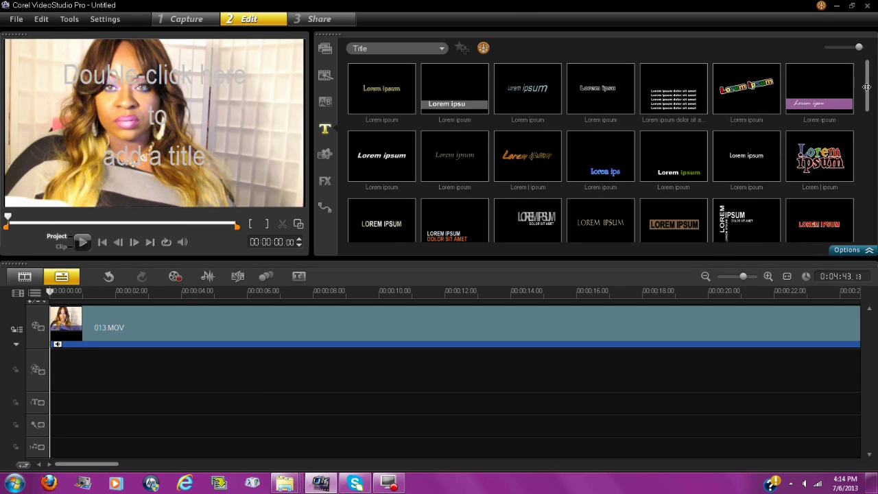
drag(869, 99, 867, 192)
mouse_move(859, 48)
drag(859, 48, 847, 54)
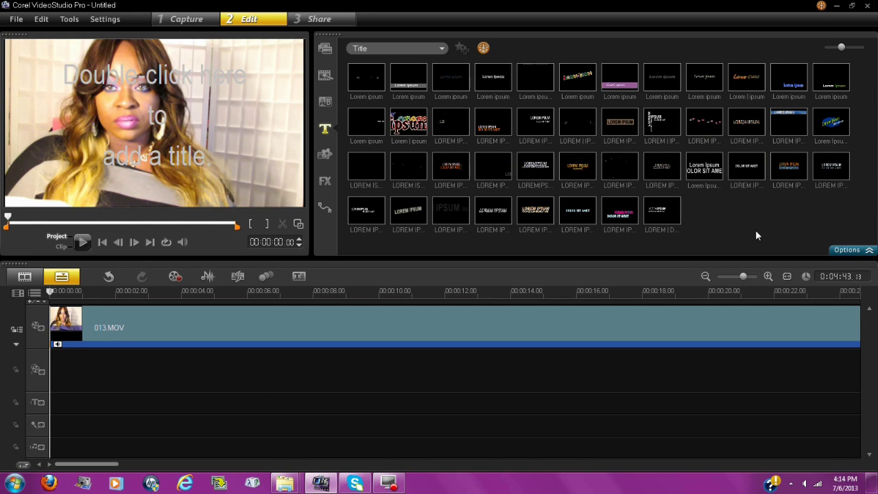
click(401, 125)
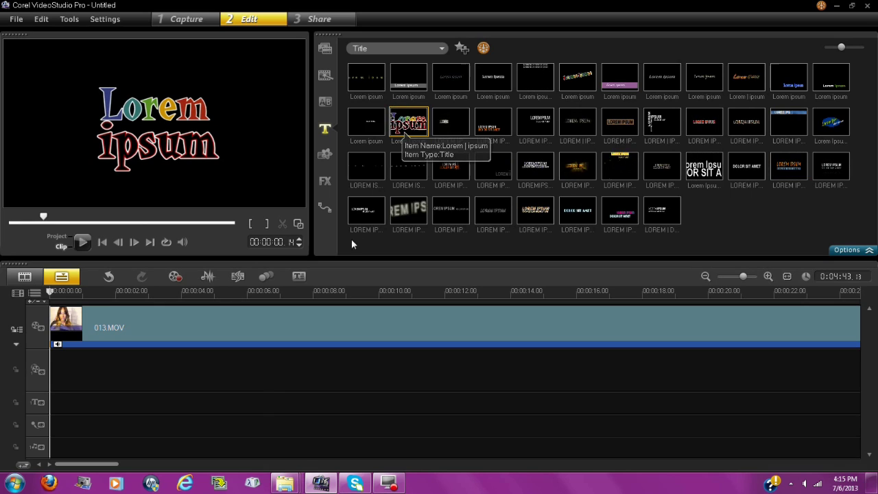
drag(223, 336, 57, 380)
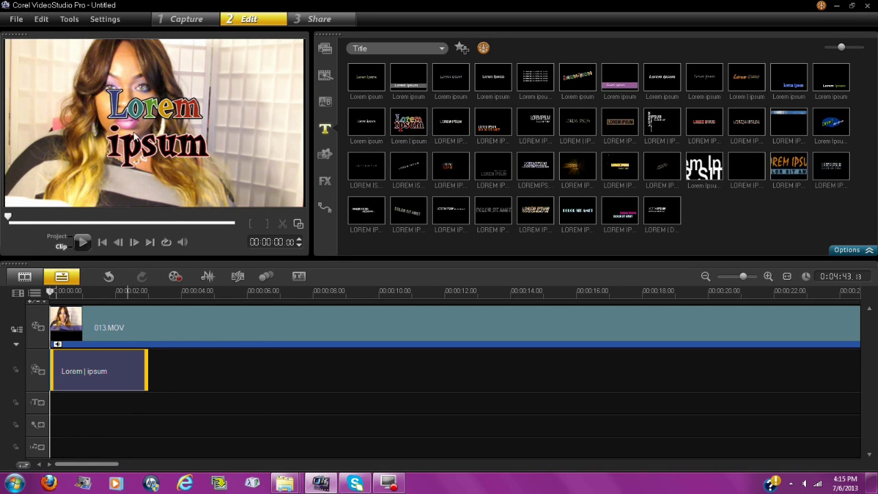
- Open the title text for editing in the preview and delete the second line 'ipsum'
double_click(201, 158)
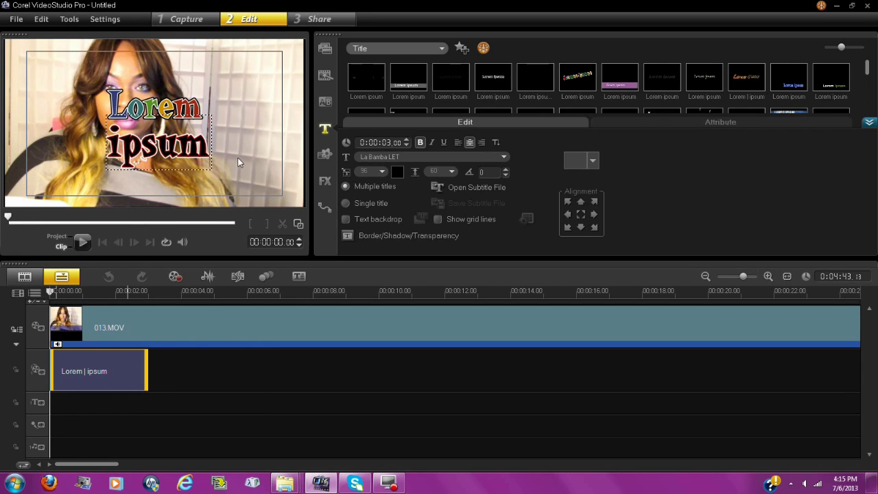
key(BackSpace)
key(BackSpace)
key(BackSpace)
key(BackSpace)
key(BackSpace)
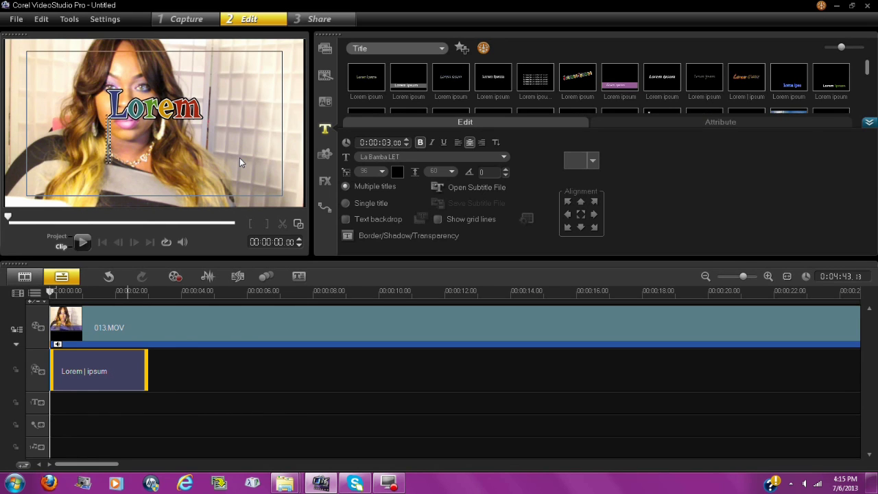
- Set the title text colour to pink and type the creator's name
text(Se)
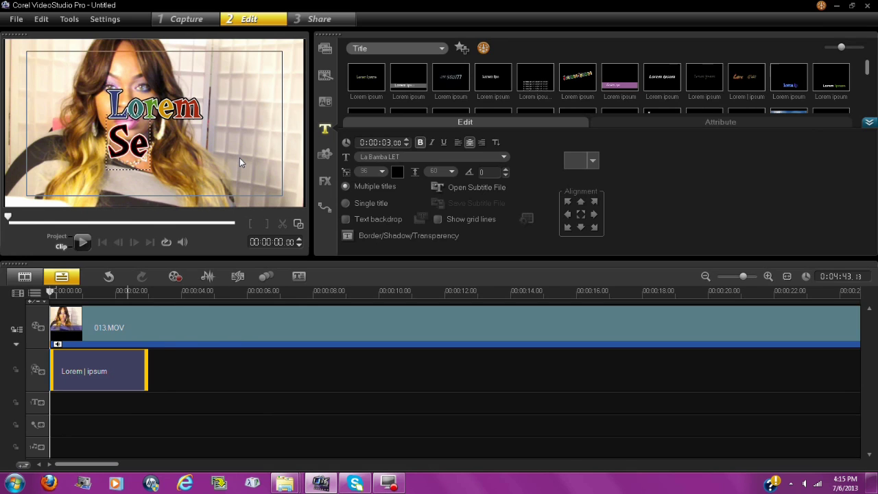
text(xxyFa)
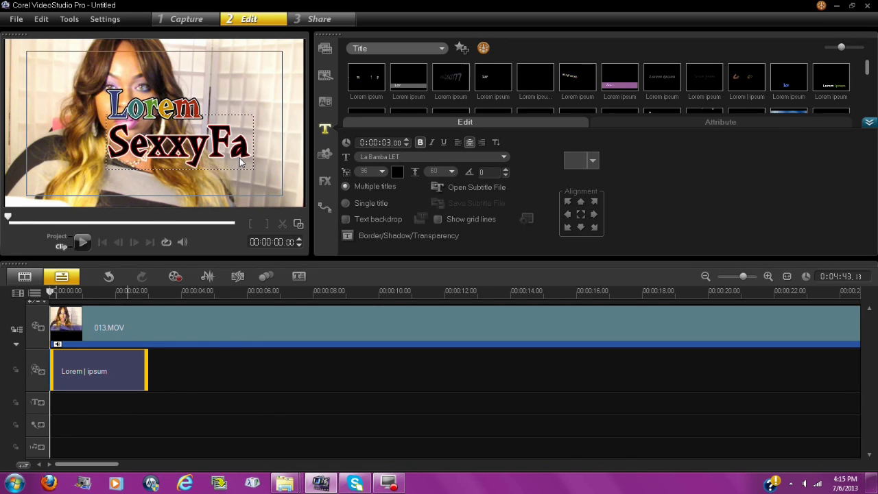
key(BackSpace)
key(BackSpace)
key(BackSpace)
key(BackSpace)
key(BackSpace)
key(BackSpace)
key(BackSpace)
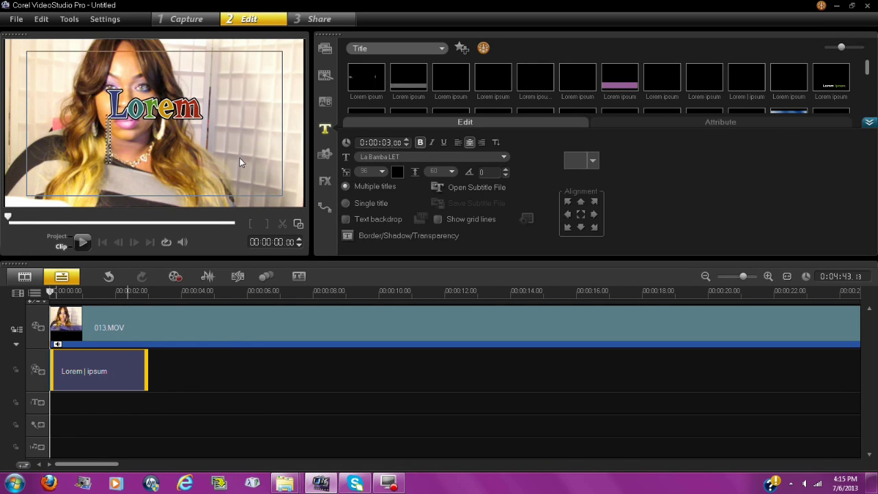
click(396, 173)
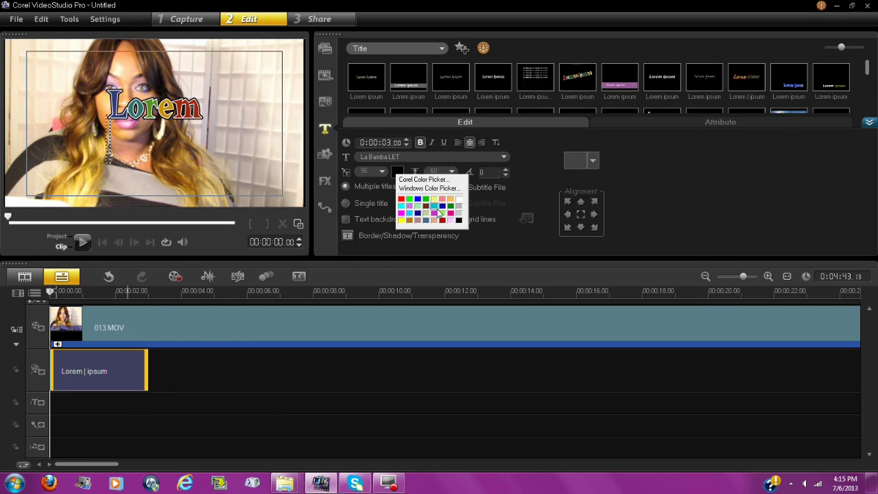
click(441, 213)
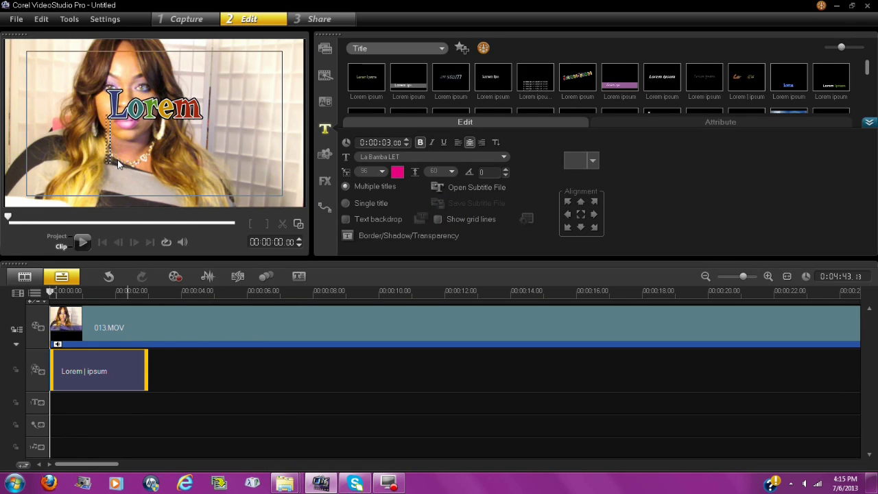
text(Sexx)
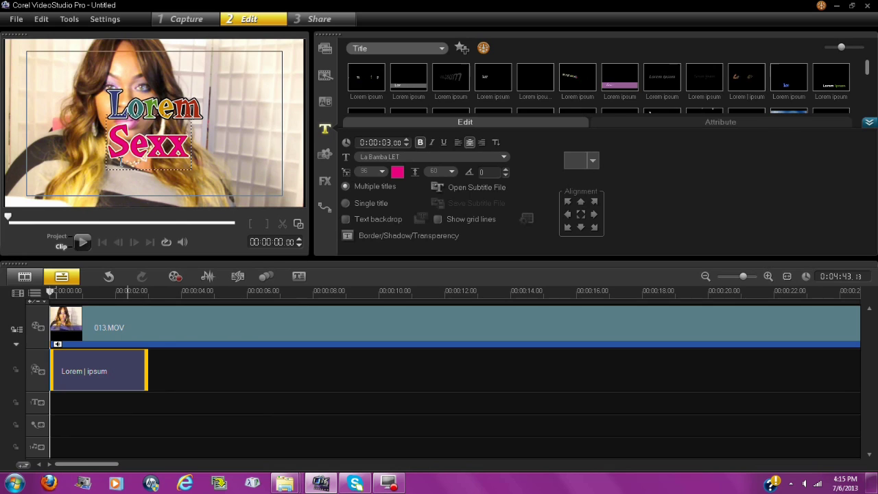
text(yFarral)
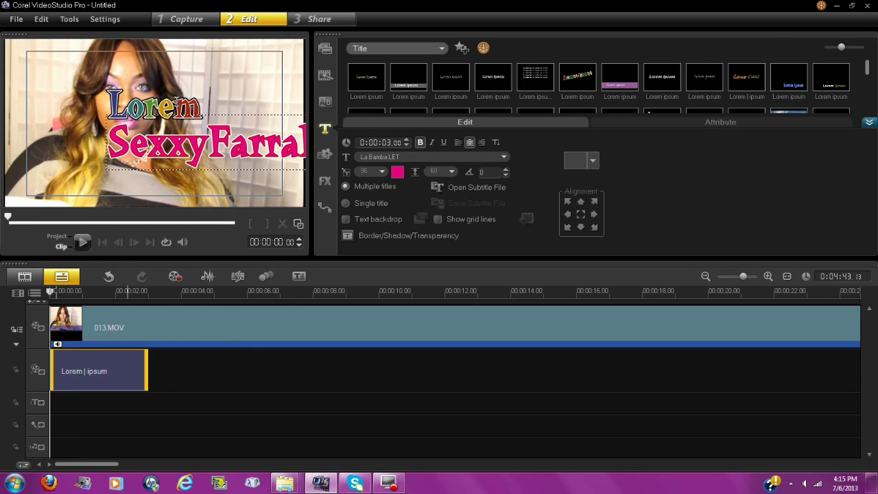
- Delete the word 'Lorem' so only the pink name line remains, then exit text editing
click(192, 104)
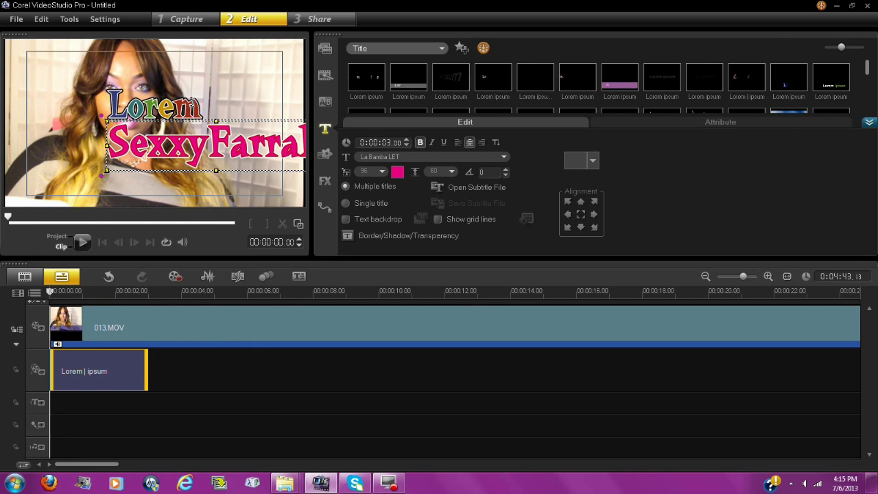
click(201, 104)
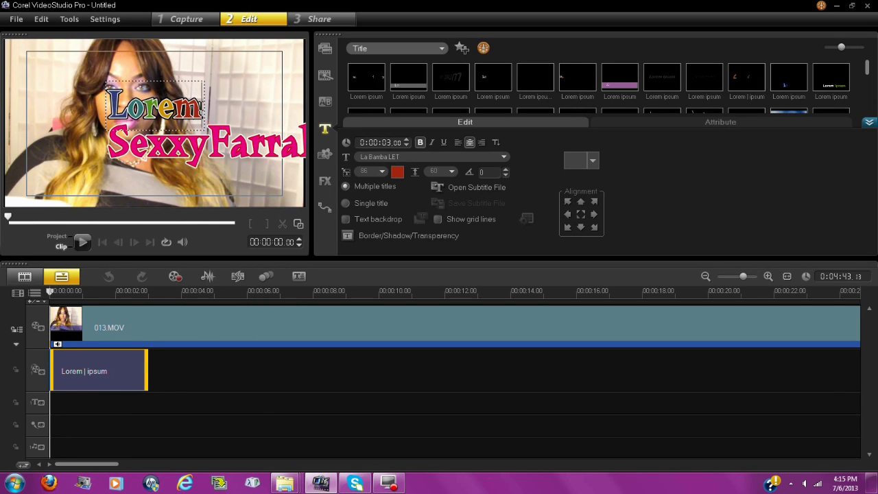
key(BackSpace)
key(BackSpace)
key(BackSpace)
key(BackSpace)
key(BackSpace)
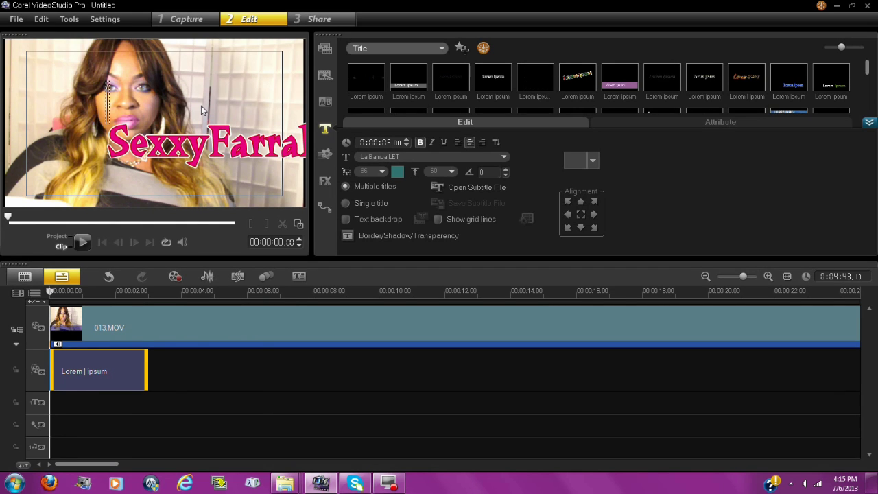
click(136, 174)
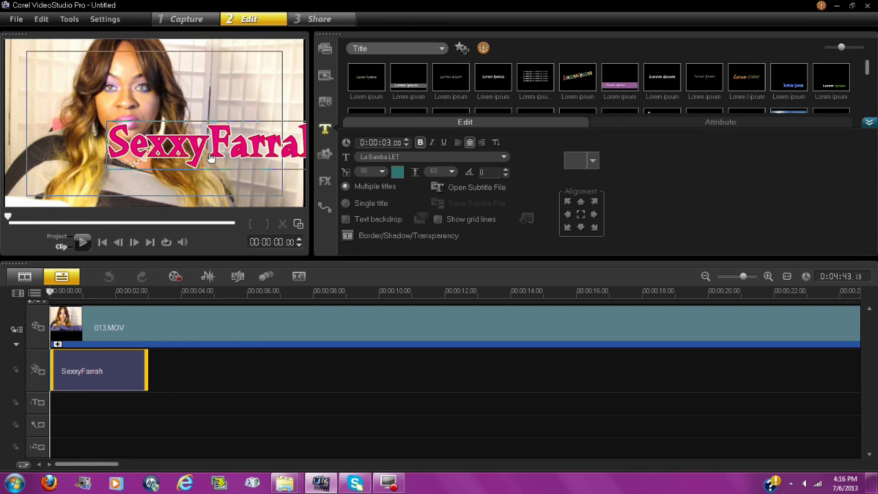
- Shrink the pink name title and move it into the bottom-left corner of the frame
drag(210, 157, 147, 129)
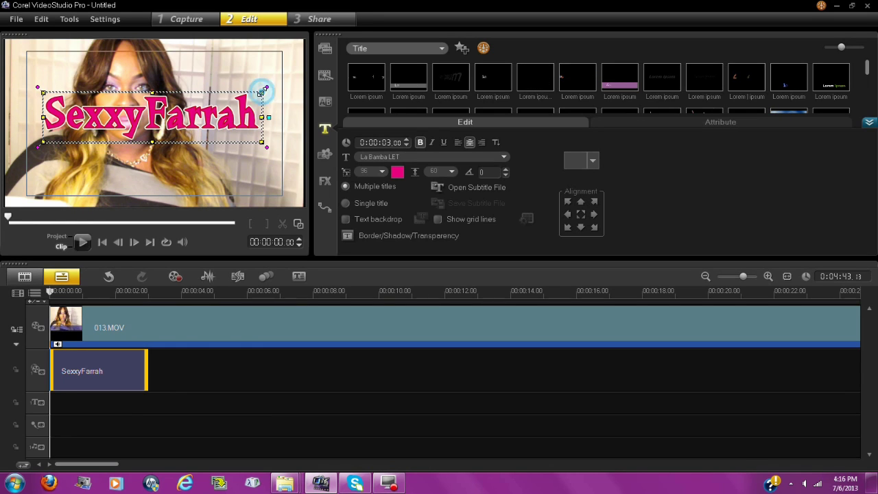
drag(261, 92, 209, 122)
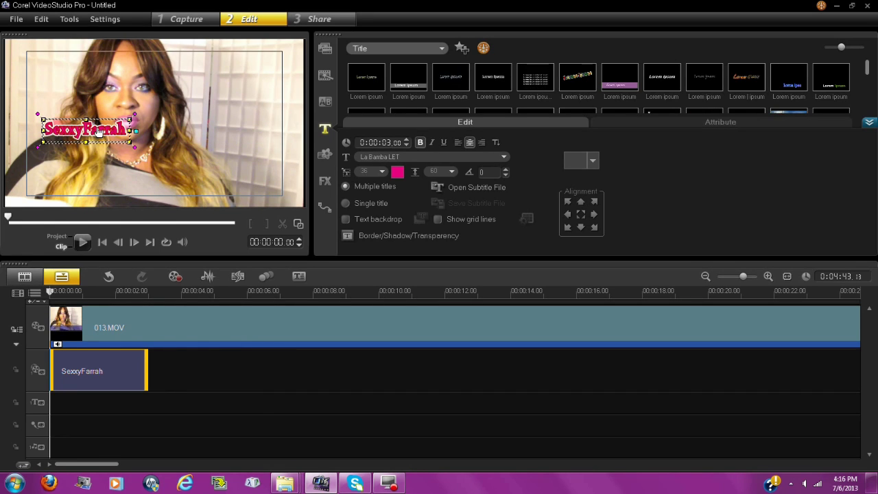
drag(100, 133, 59, 201)
click(70, 207)
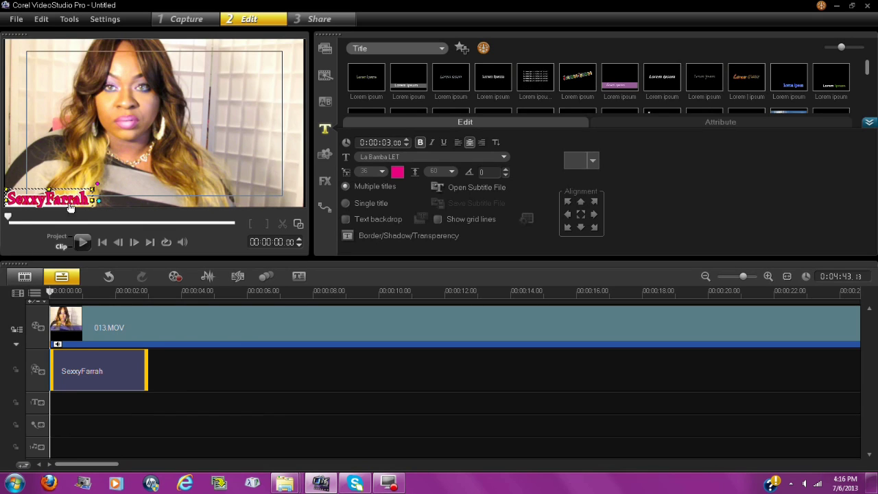
click(112, 199)
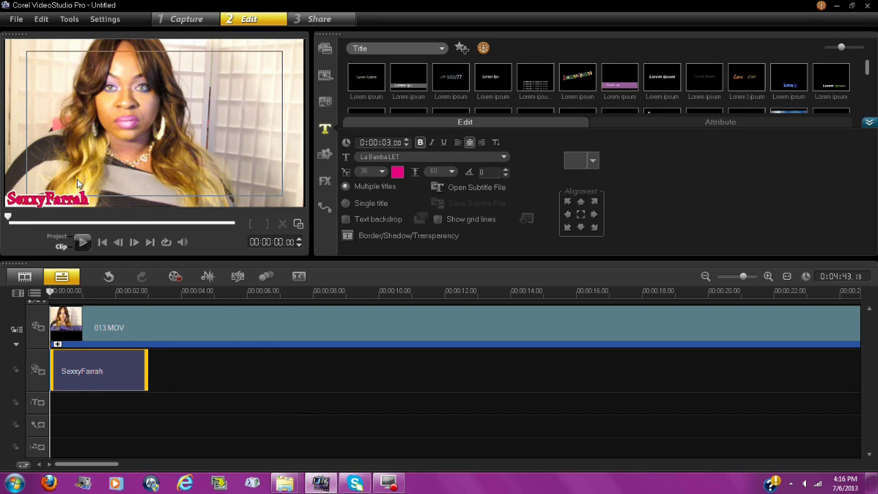
- Append 'youtube.com' after the name in the title, removing the stray heart glyph
click(63, 196)
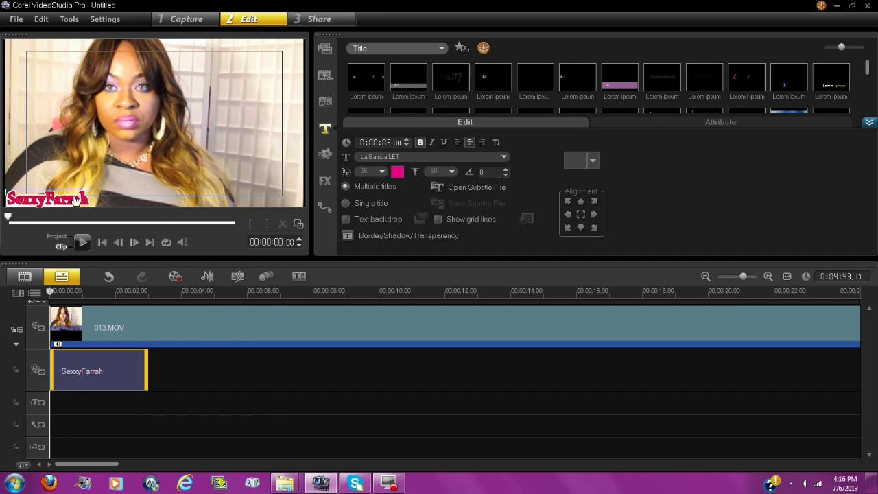
click(89, 199)
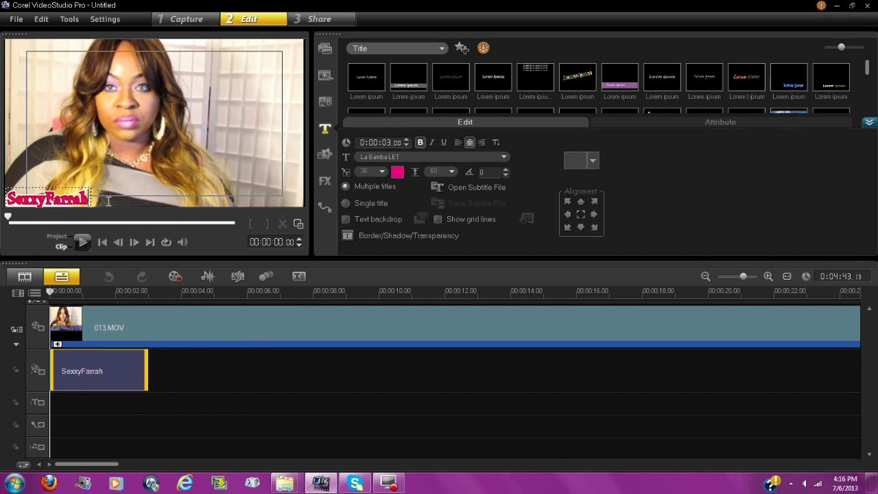
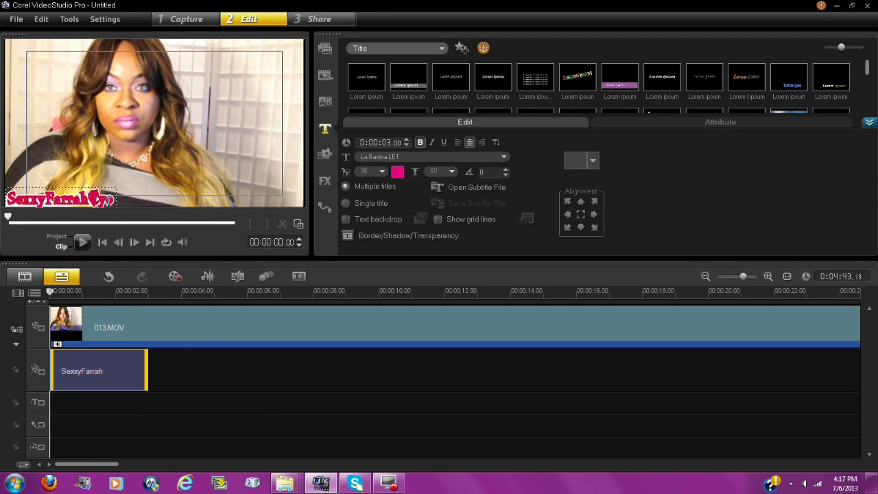
key(BackSpace)
key(BackSpace)
key(BackSpace)
key(BackSpace)
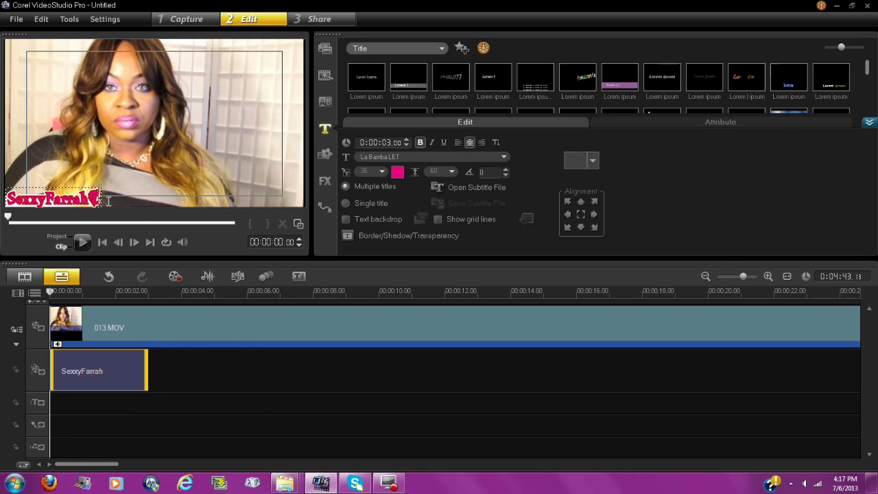
key(BackSpace)
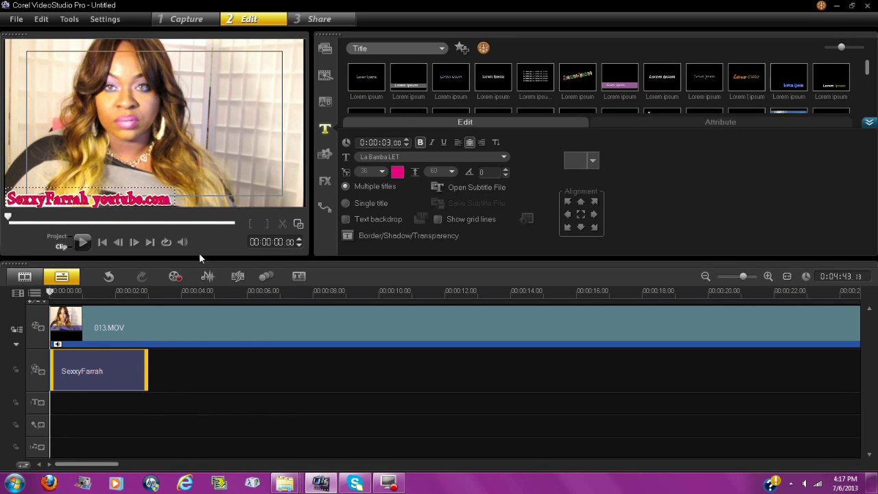
click(7, 218)
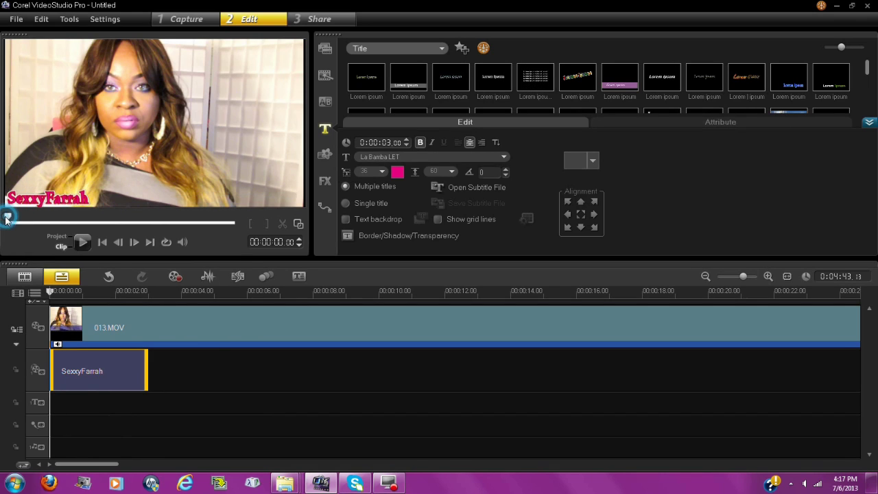
click(55, 239)
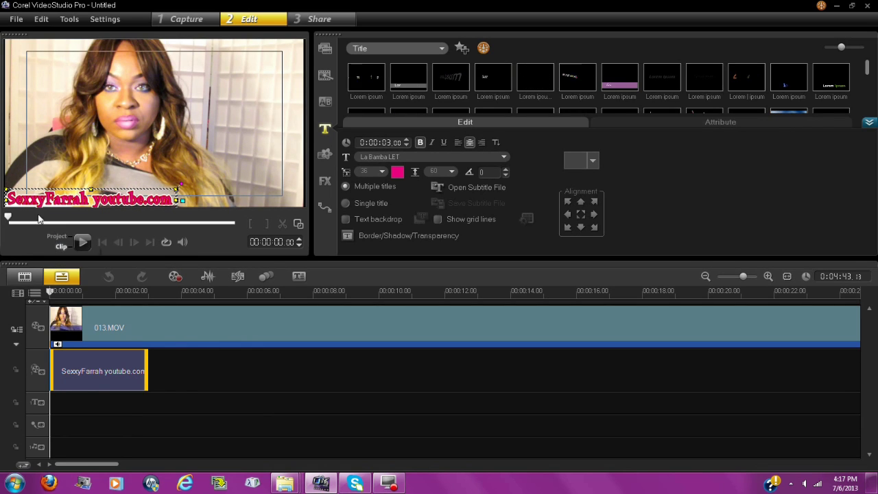
- Exit title editing, deselect the clip, and play the video to preview the title
click(50, 237)
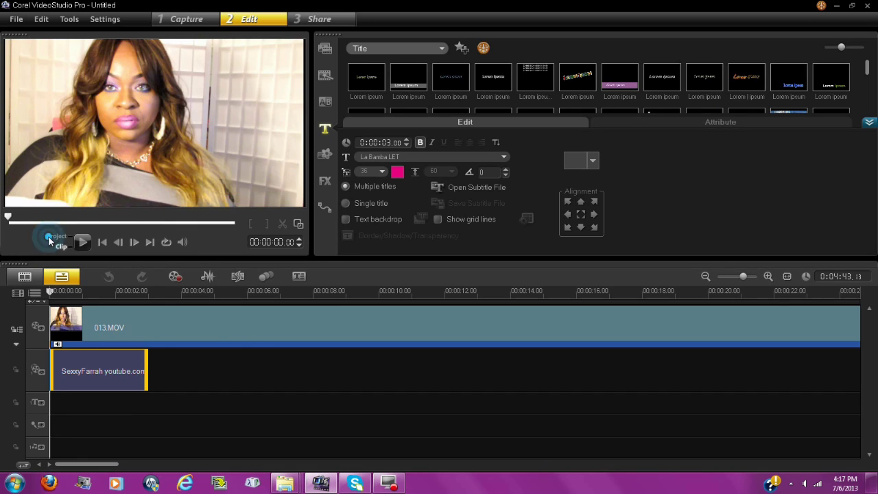
click(43, 180)
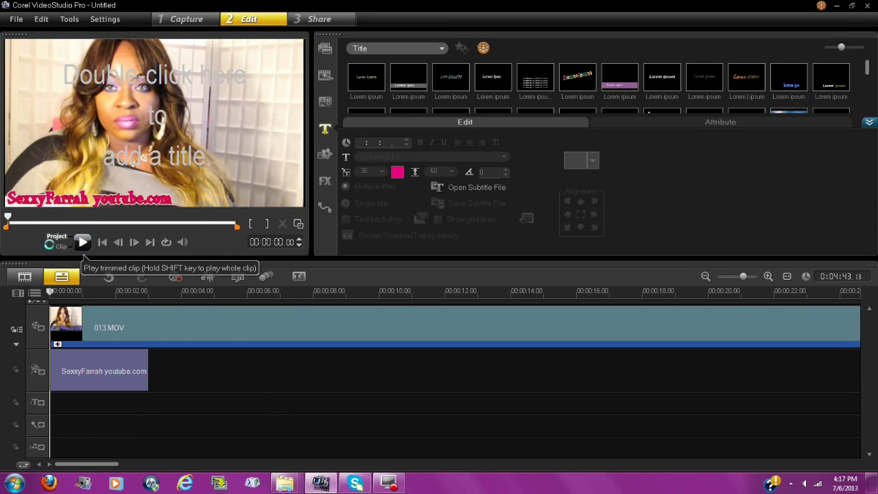
click(82, 242)
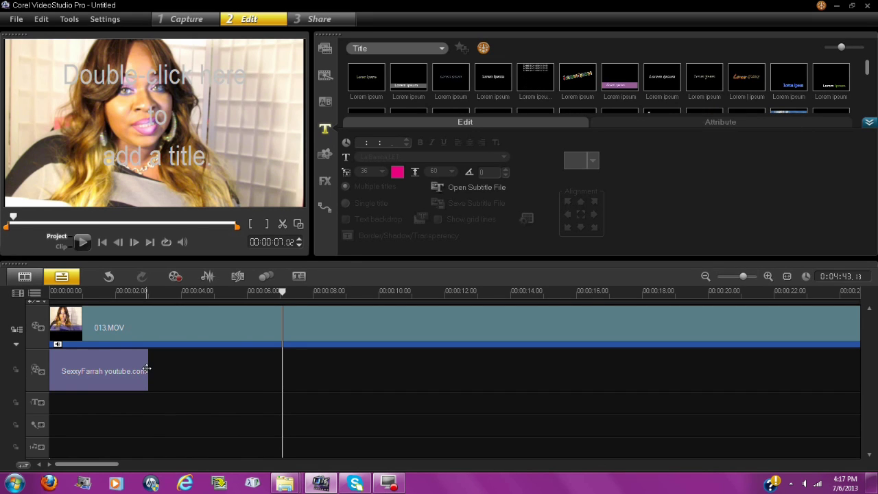
- Stretch the title clip on the timeline to span the full 4:43 of 013.MOV
click(141, 372)
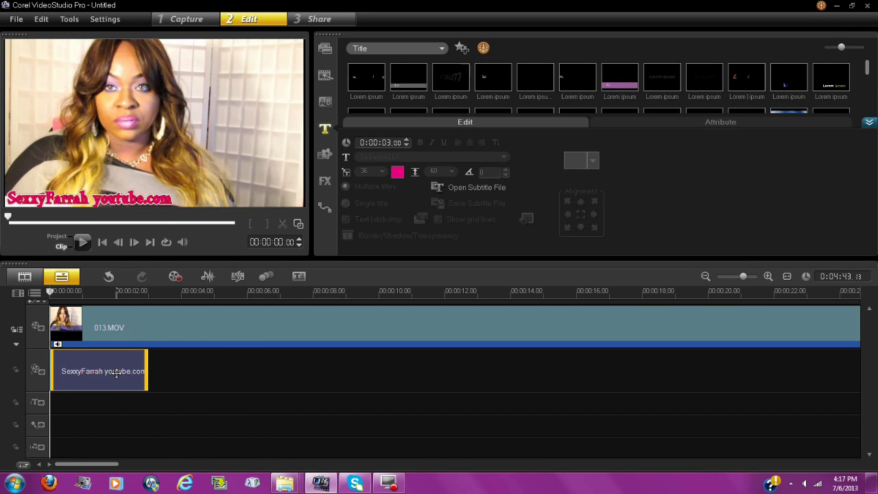
drag(148, 372, 521, 381)
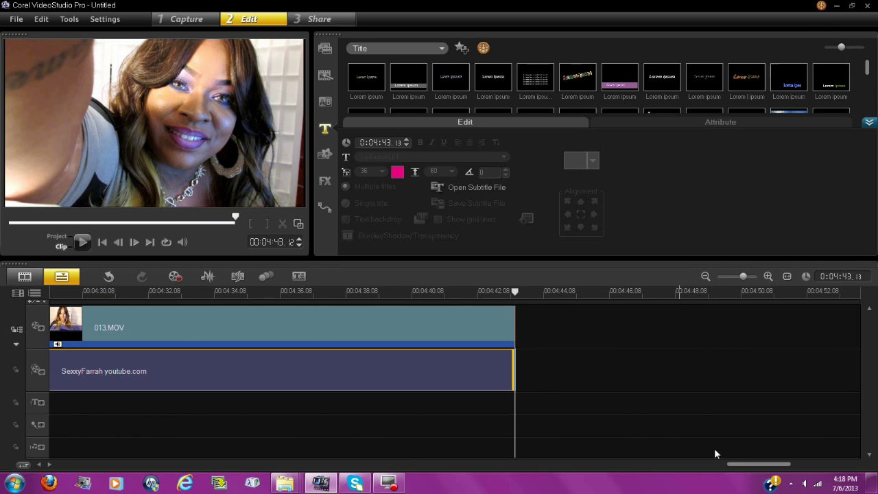
drag(751, 464, 48, 465)
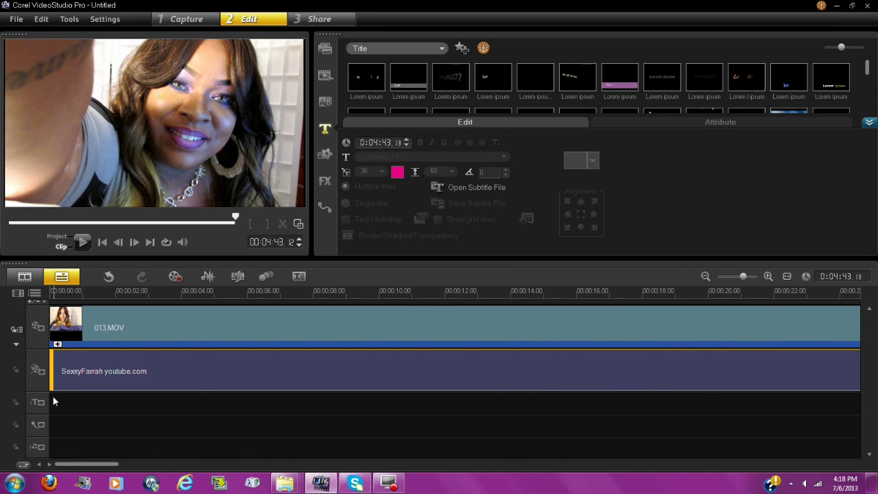
- Switch to Project mode, rewind to the first frame, and play the project from the start
click(52, 237)
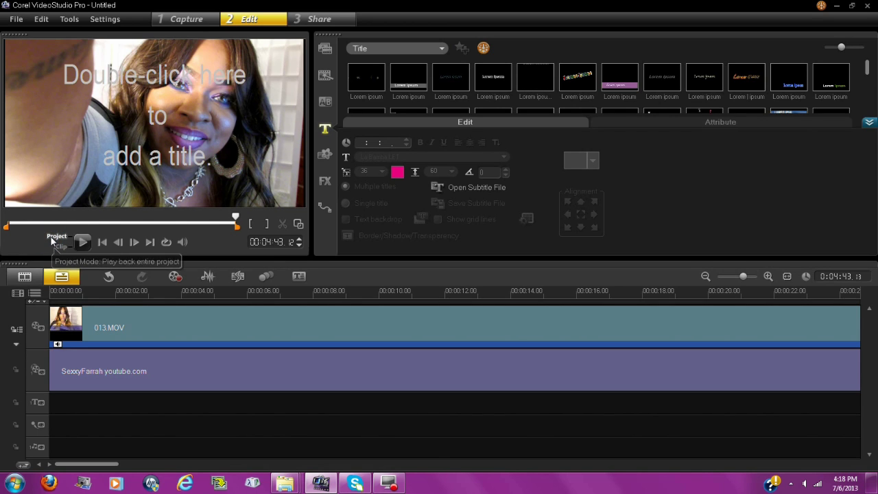
drag(236, 221, 8, 220)
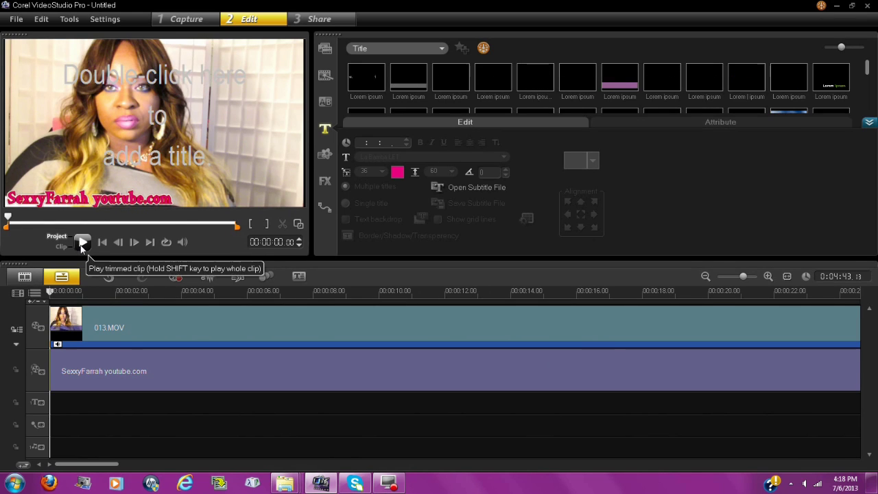
click(81, 244)
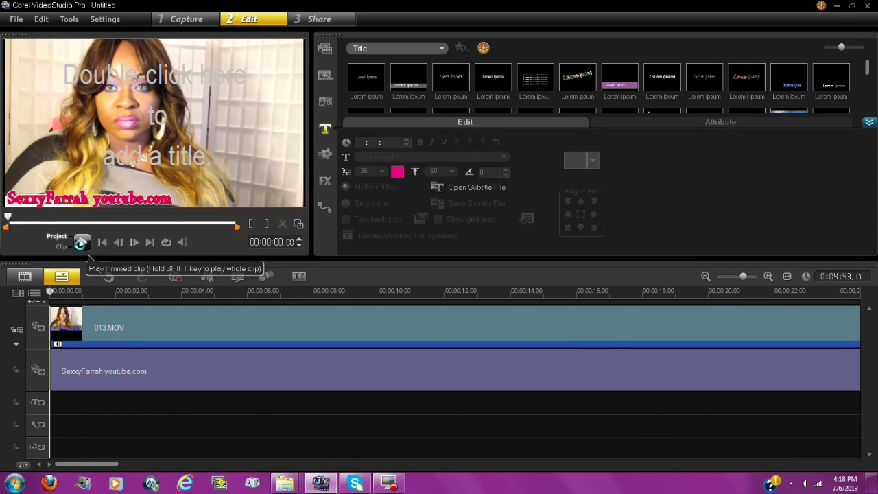
click(81, 244)
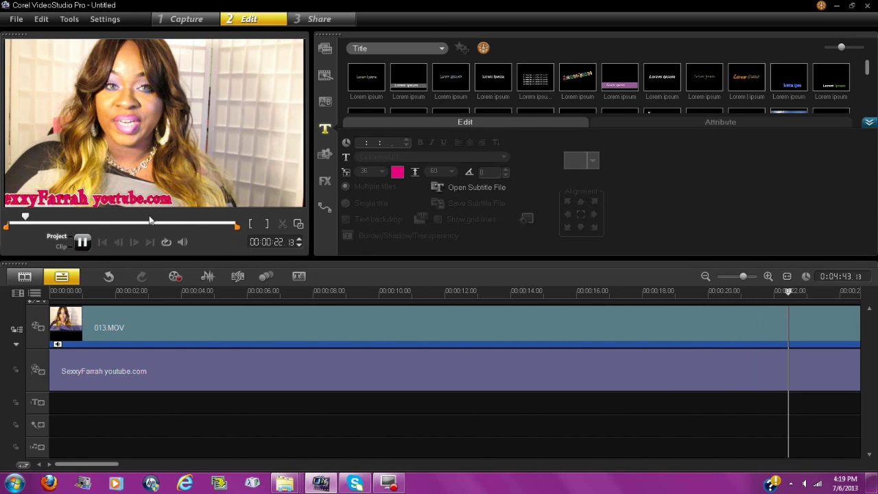
- Stop playback and delete the existing title clip from the title track
click(256, 363)
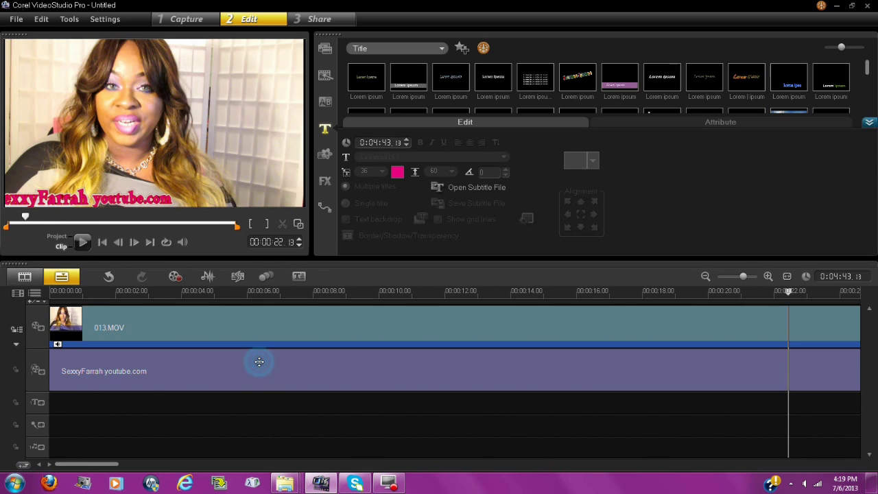
right_click(260, 358)
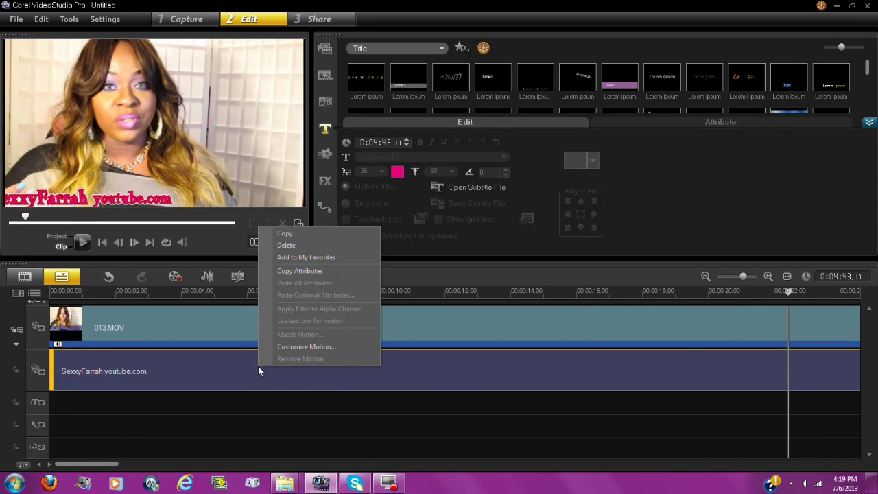
click(286, 246)
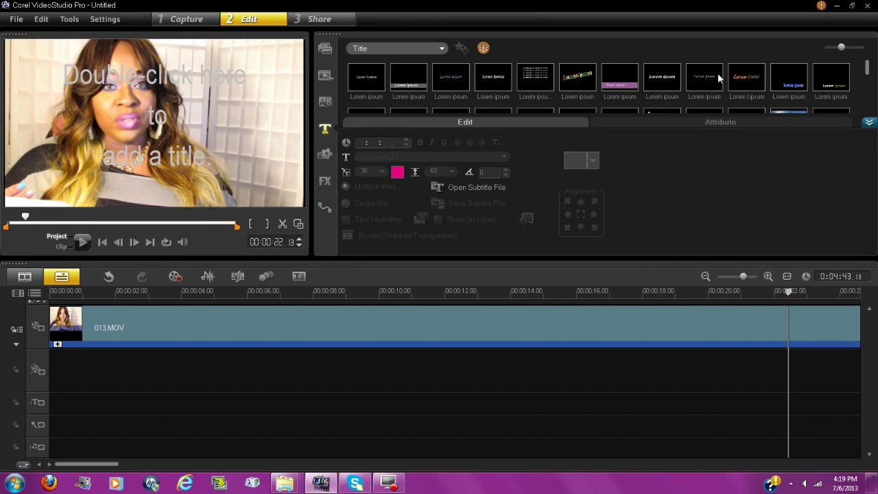
- Drag a Lorem ipsum preset from the expanded Title library onto the overlay track at 00:00:00
click(867, 122)
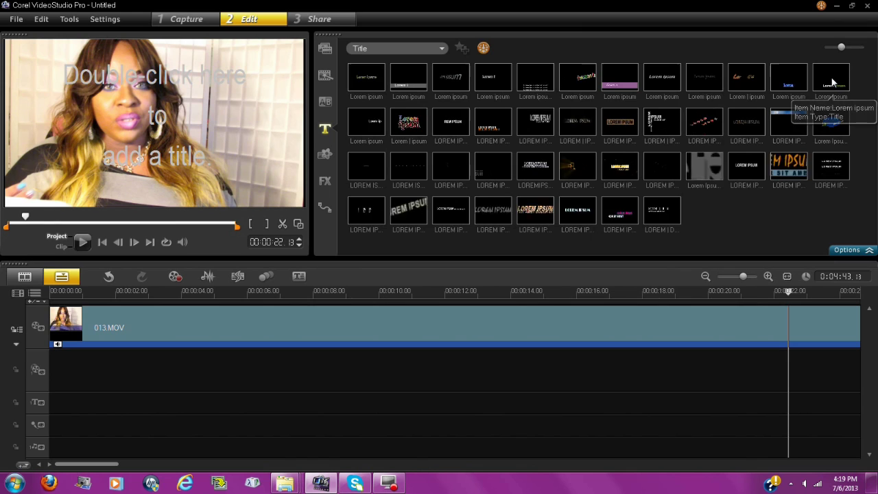
click(827, 81)
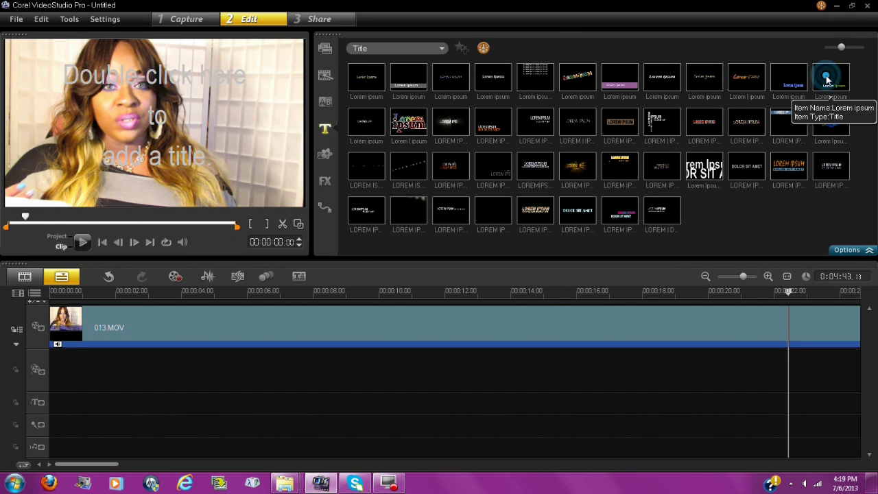
drag(547, 234, 49, 378)
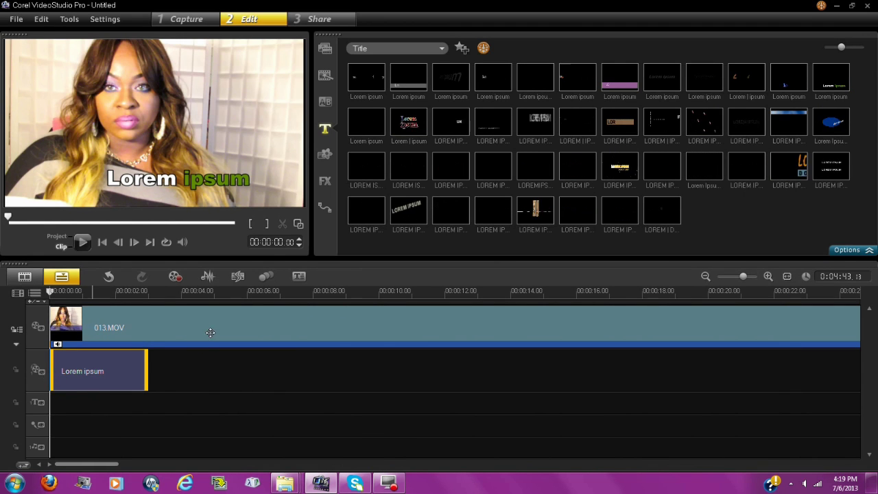
- Clear the placeholder title text and set the title font colour to magenta
double_click(246, 182)
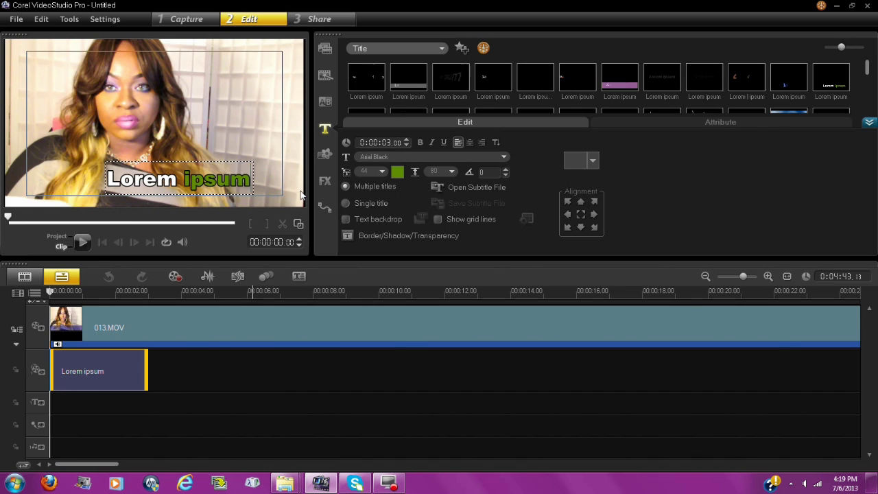
key(BackSpace)
key(BackSpace)
key(BackSpace)
key(BackSpace)
key(BackSpace)
key(BackSpace)
key(BackSpace)
key(BackSpace)
key(BackSpace)
key(BackSpace)
key(BackSpace)
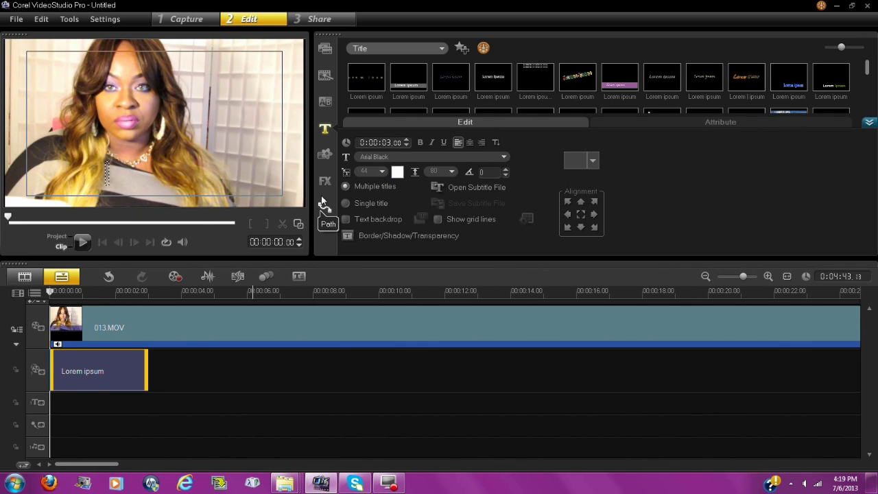
click(398, 173)
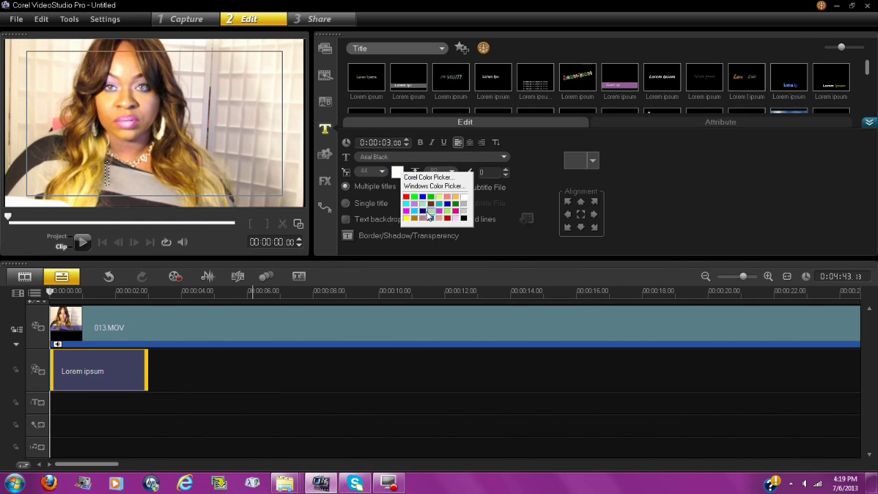
click(408, 212)
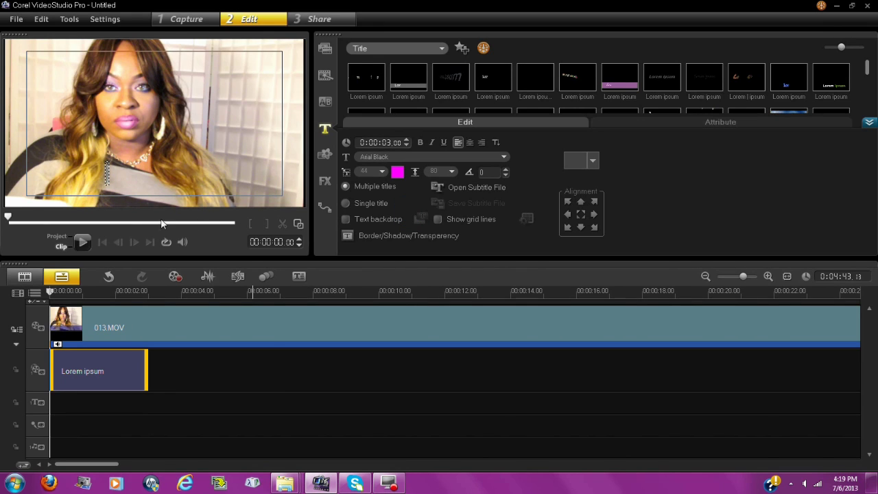
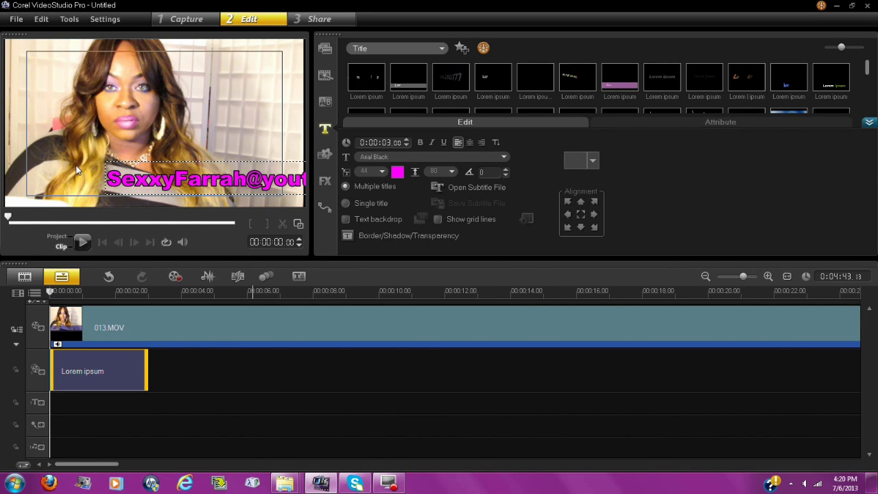
click(106, 165)
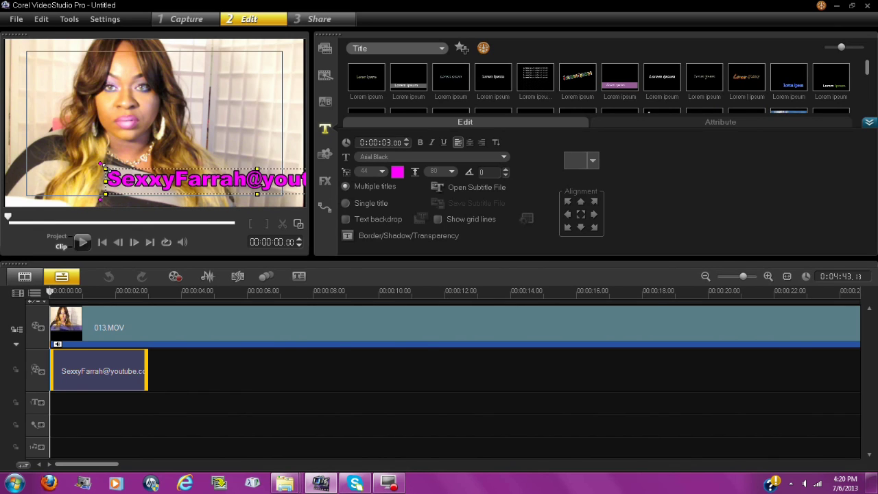
drag(102, 167, 48, 205)
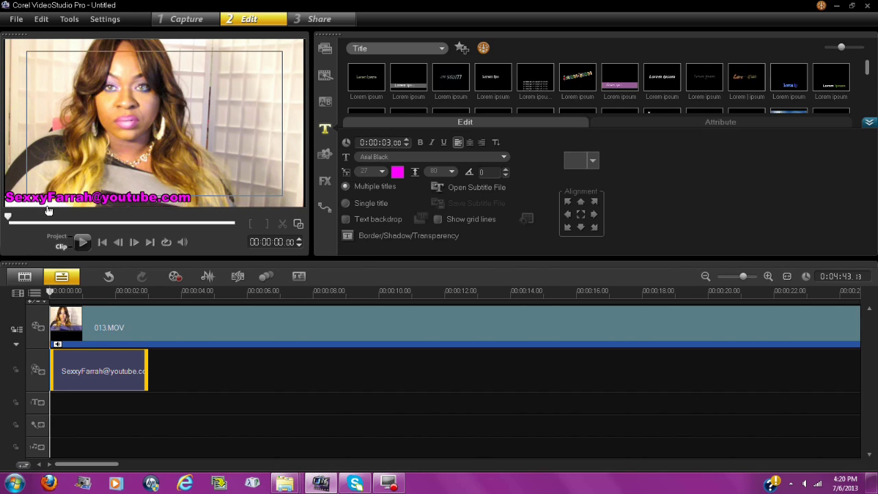
- Stretch the title clip on the timeline so it ends at about 00:00:20
click(80, 195)
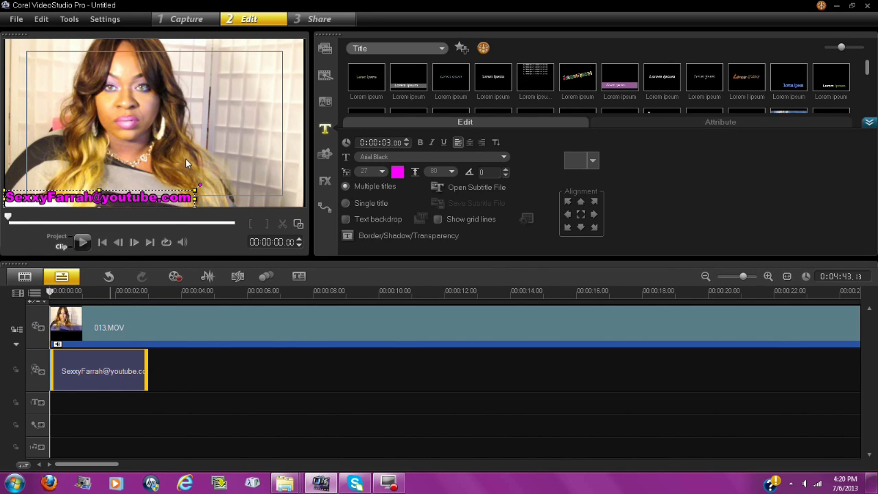
click(148, 369)
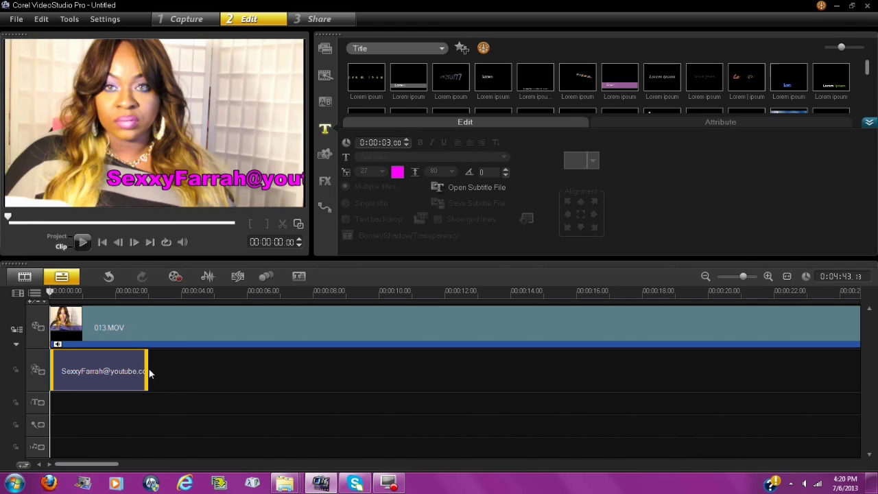
drag(147, 369, 709, 385)
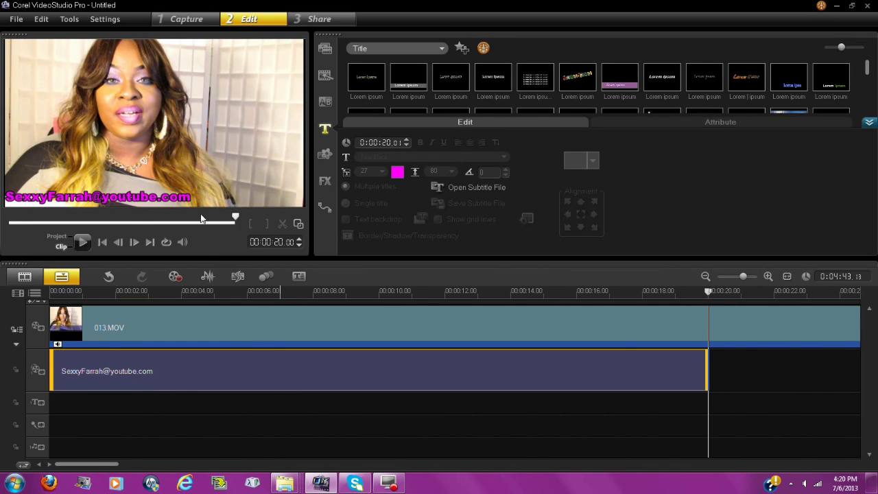
- Insert the Vivica Fox Warren V video from Libraries > Pictures > Downloads onto the empty overlay track
right_click(722, 364)
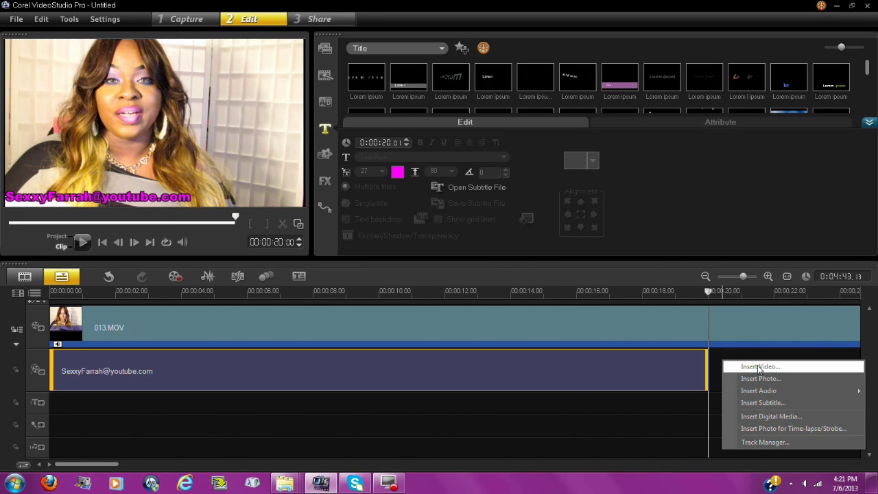
click(759, 367)
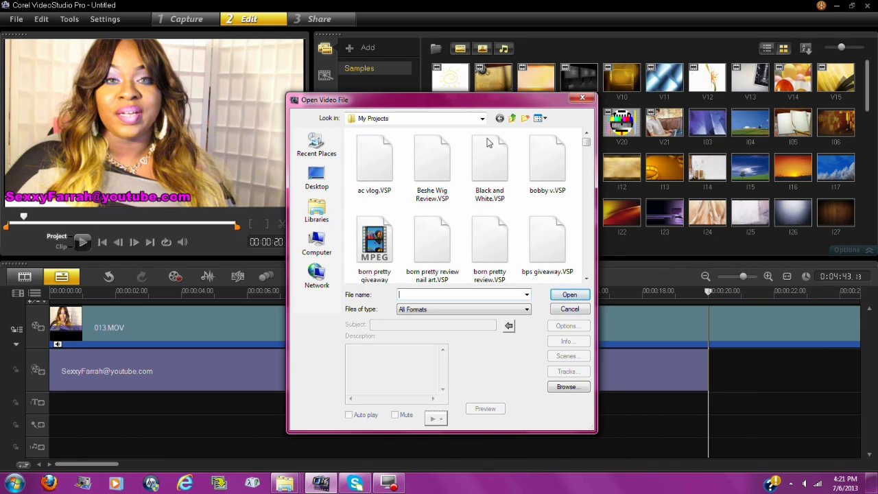
click(317, 216)
double_click(384, 177)
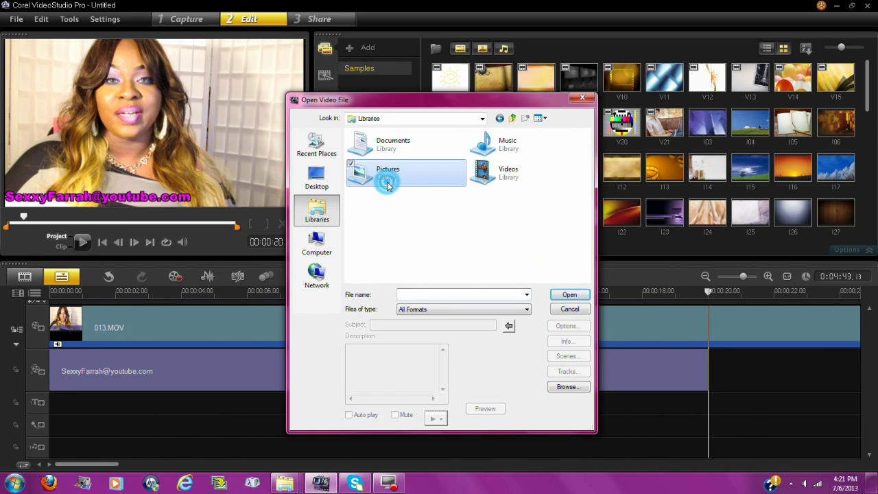
drag(587, 144, 597, 258)
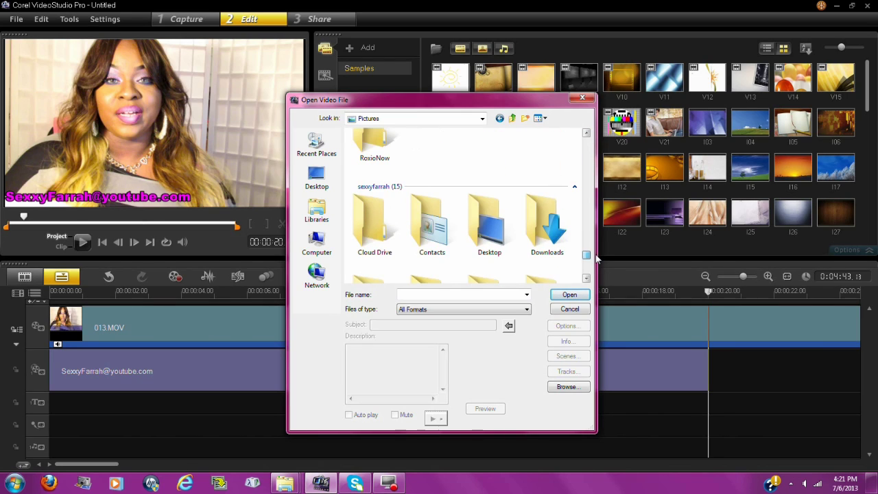
double_click(552, 237)
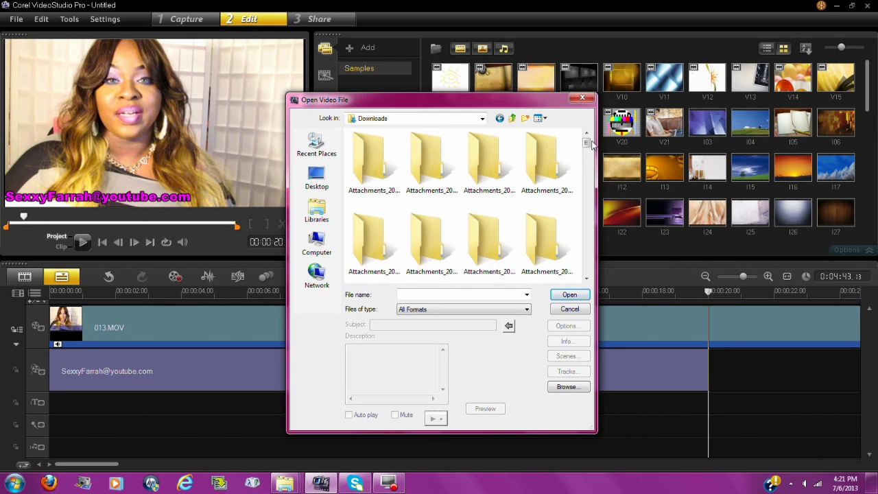
drag(586, 144, 584, 276)
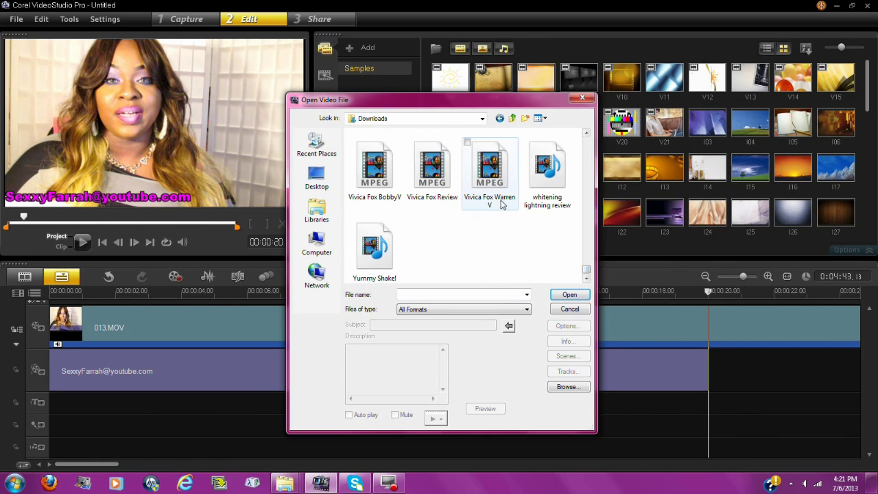
click(490, 172)
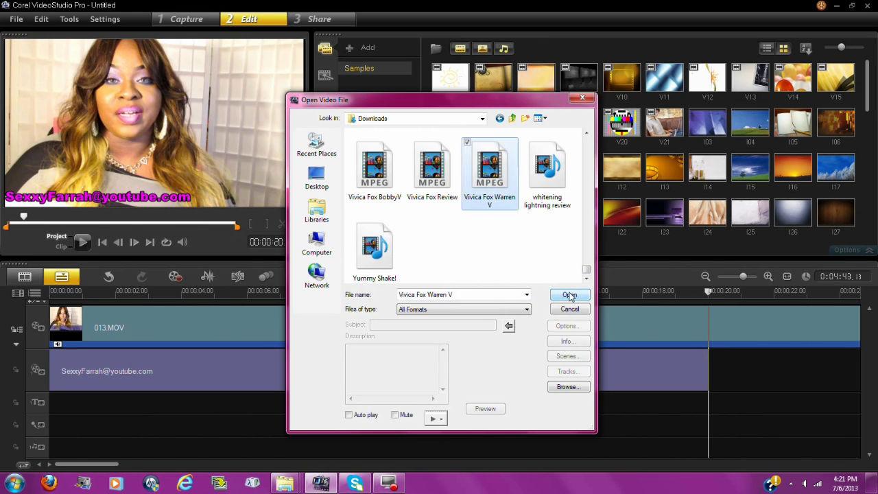
click(569, 295)
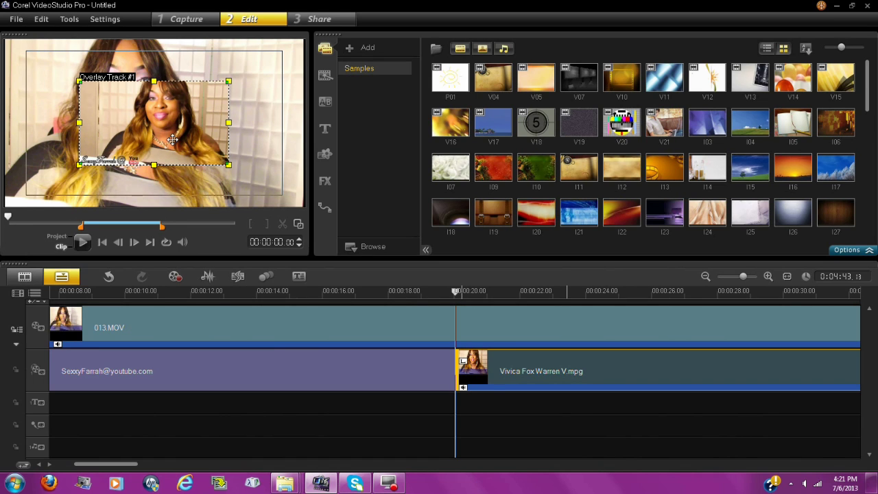
- Move the Vivica Fox Warren V overlay to the top-right corner and shrink it to a small inset
drag(151, 140, 228, 98)
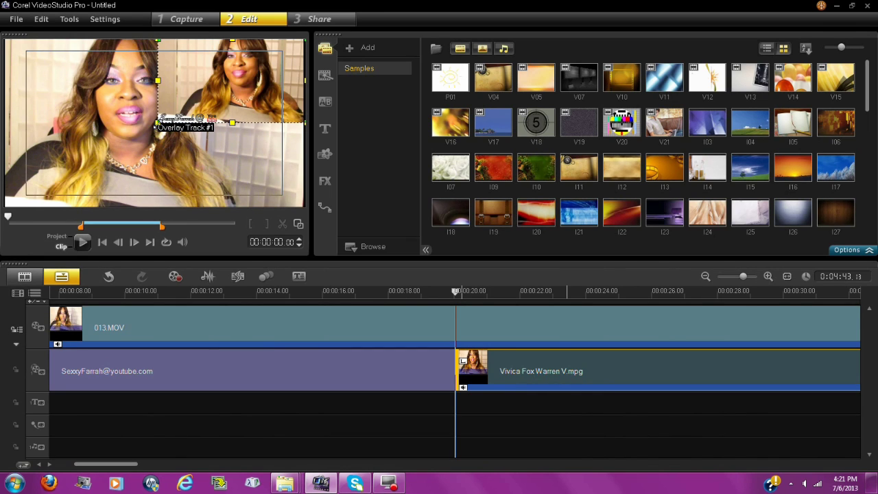
drag(158, 124, 193, 106)
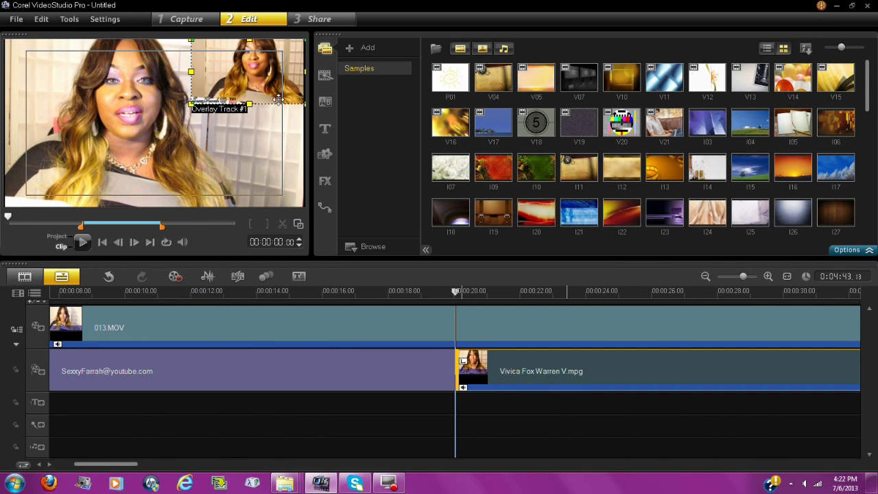
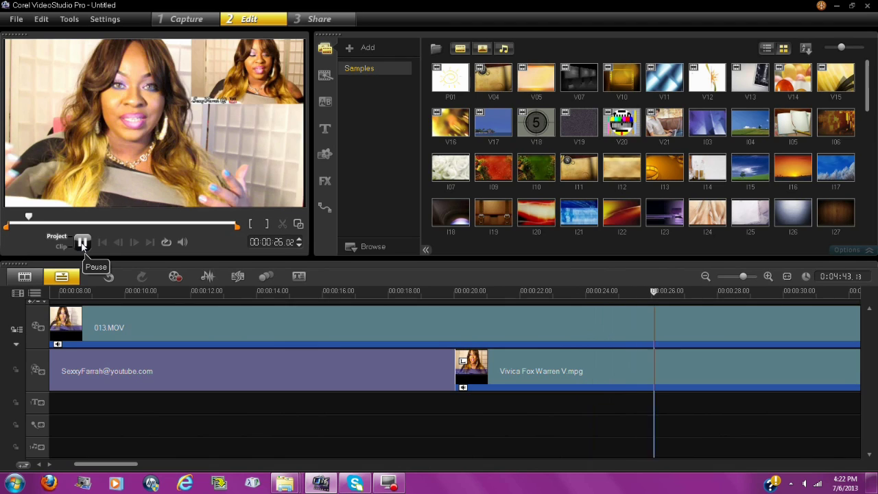
- Pause the preview and move the pink e-mail title from Overlay Track #1 onto the Title Track
click(82, 242)
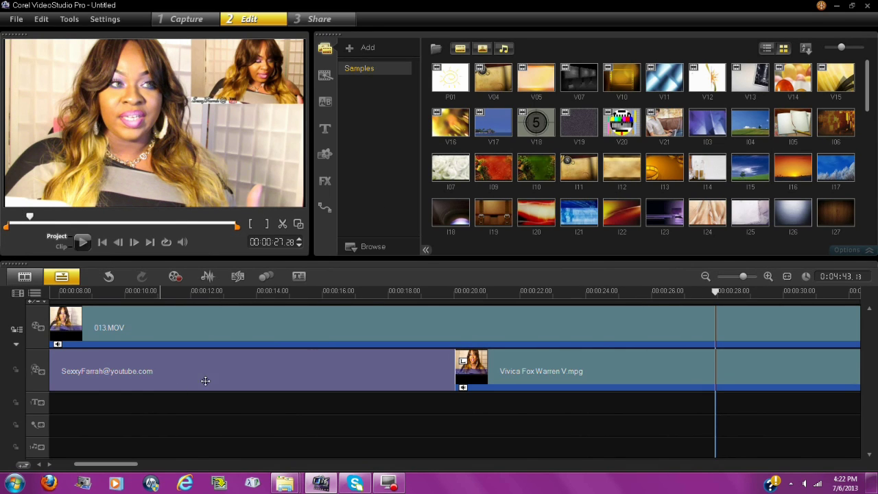
drag(197, 374, 191, 401)
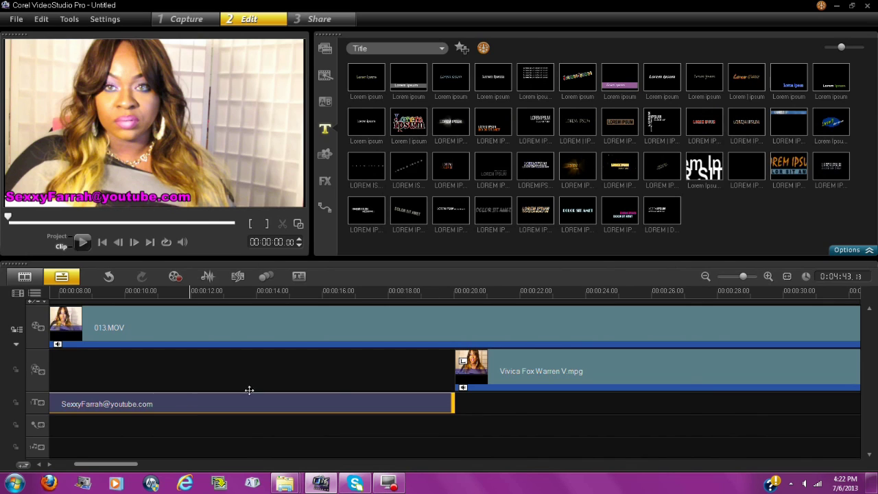
- Move the Vivica Fox Warren V.mpg overlay clip to start at 00:00:00
click(514, 371)
drag(514, 370, 50, 374)
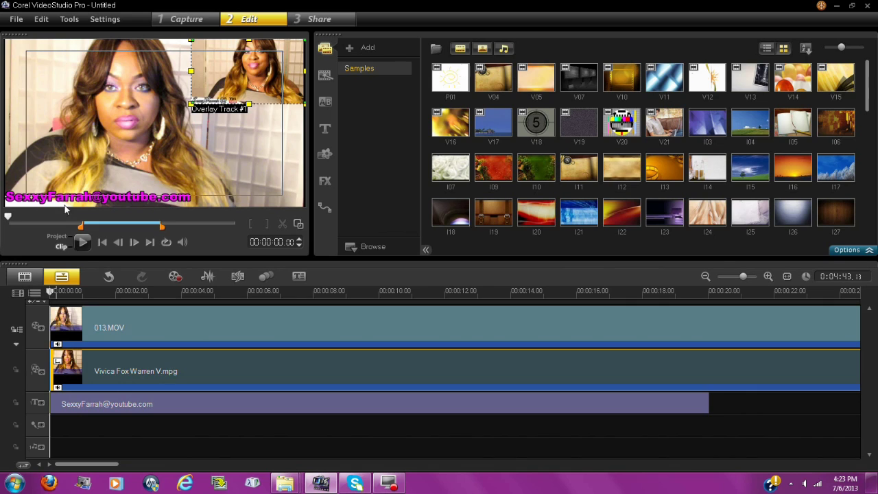
click(54, 238)
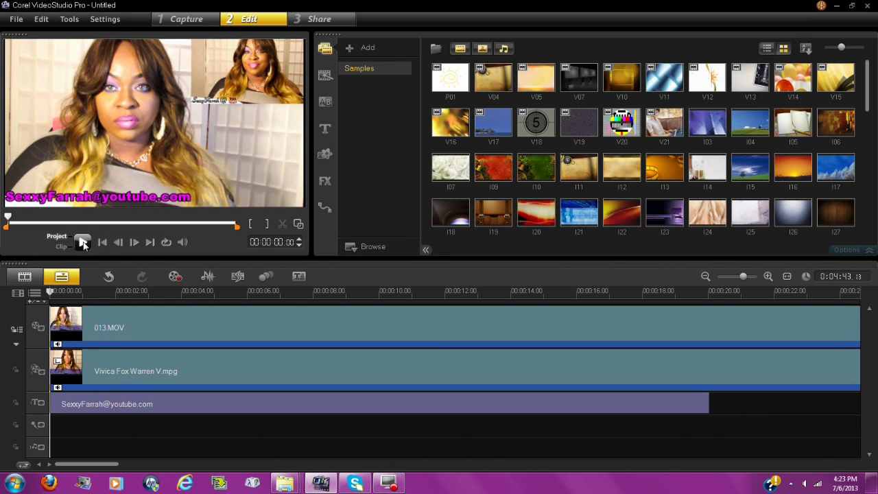
click(83, 243)
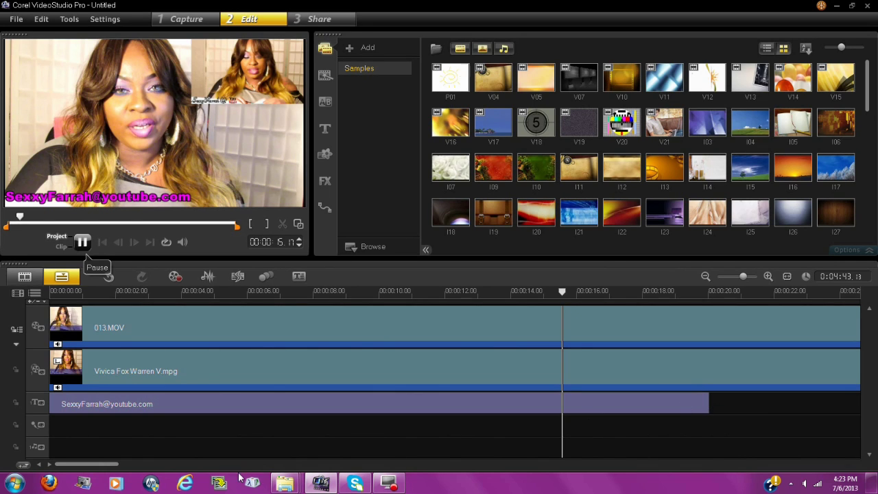
key(space)
- Stretch the e-mail title clip on the Title Track to end with 013.MOV at 04:43
drag(105, 461, 150, 460)
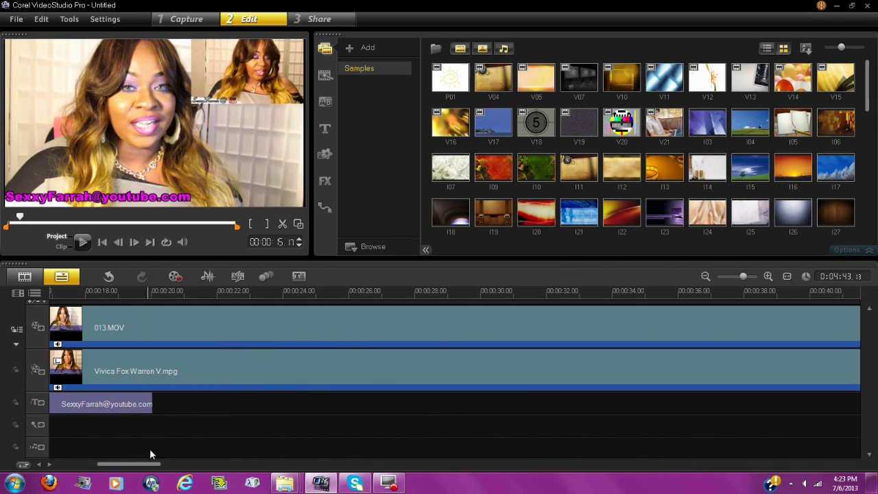
click(150, 403)
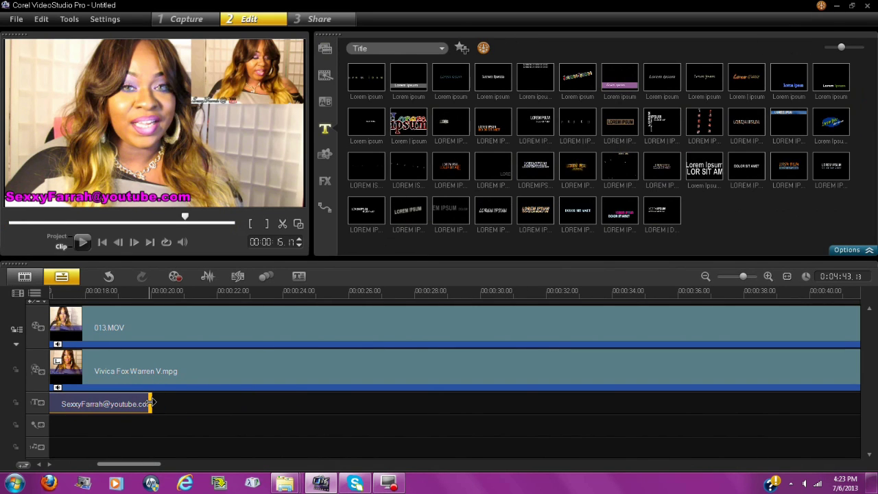
drag(149, 403, 150, 403)
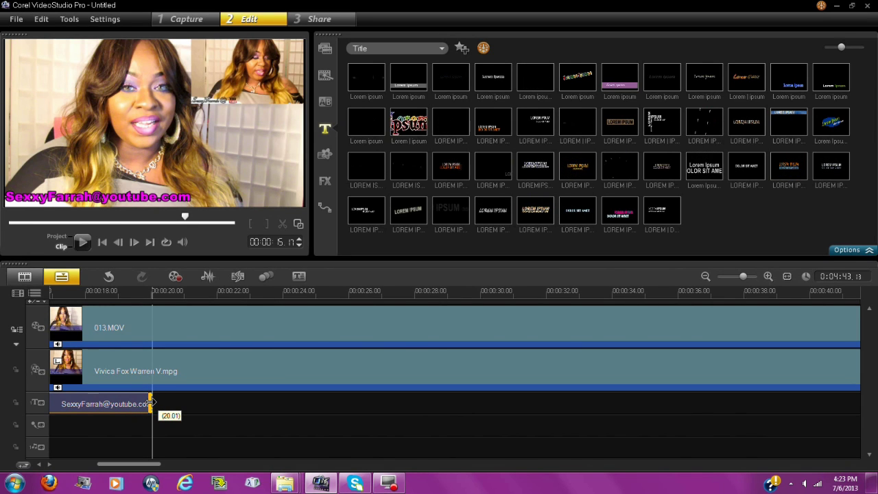
drag(154, 402, 287, 411)
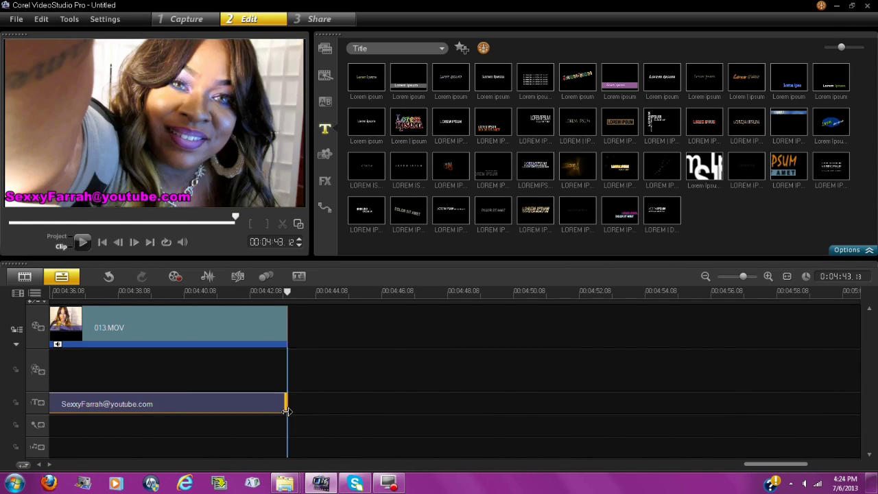